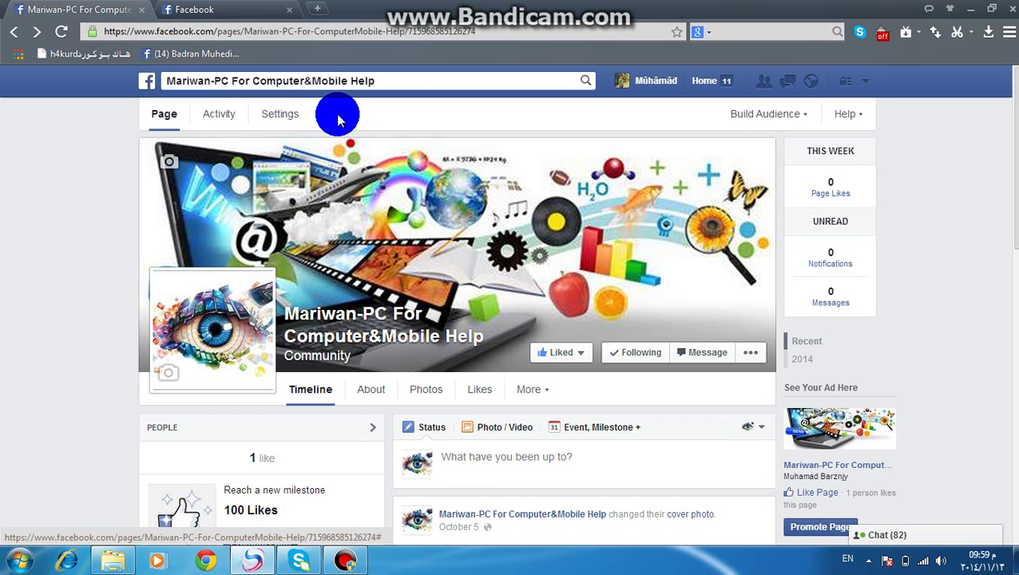
Browse the sponsored page suggestions in the Facebook news feed as examples of promoted pages
{"action": "left_click", "coordinate": [232, 15]}
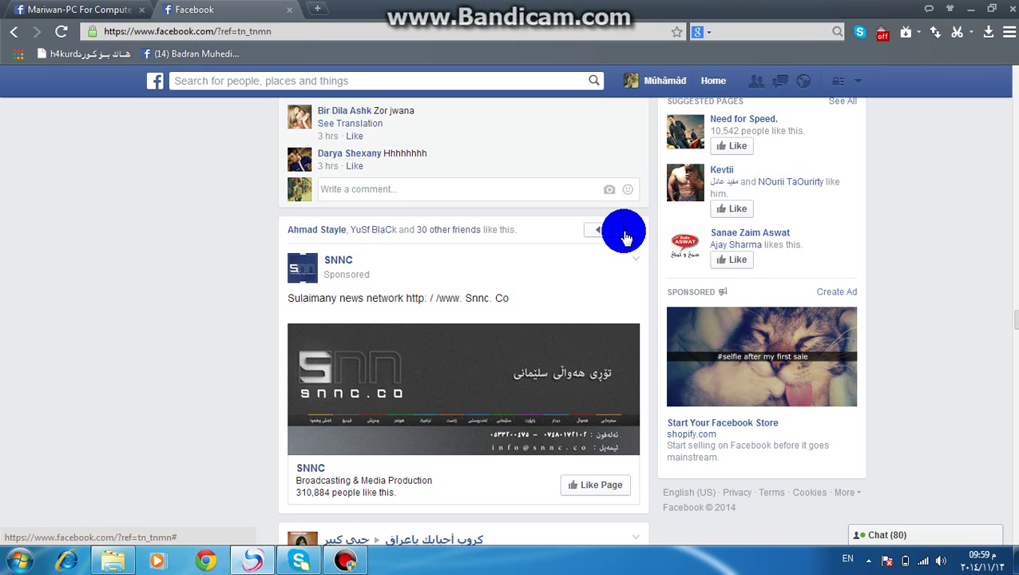
{"action": "left_click", "coordinate": [610, 487]}
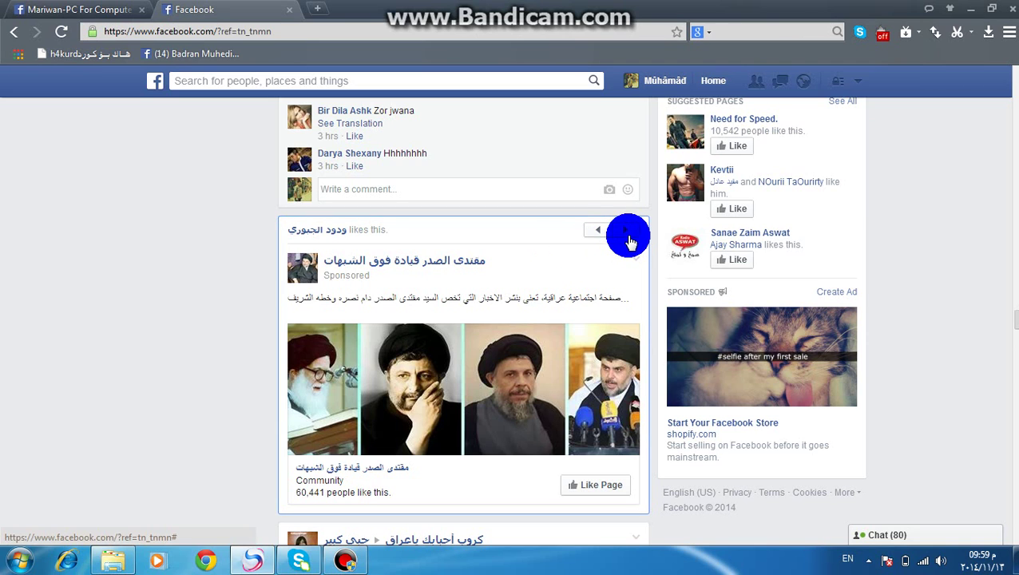
{"action": "left_click", "coordinate": [631, 239]}
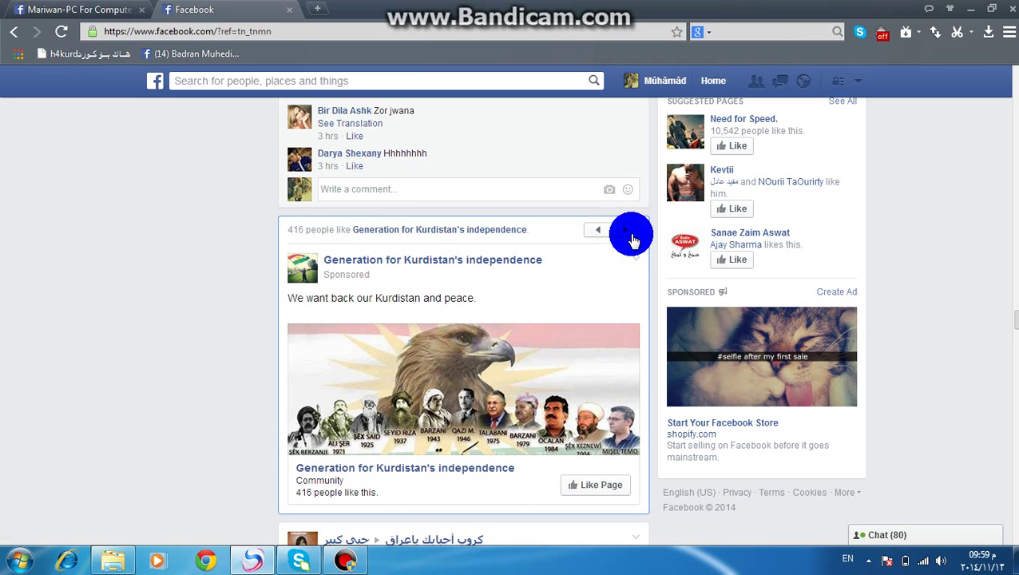
{"action": "left_click", "coordinate": [630, 239]}
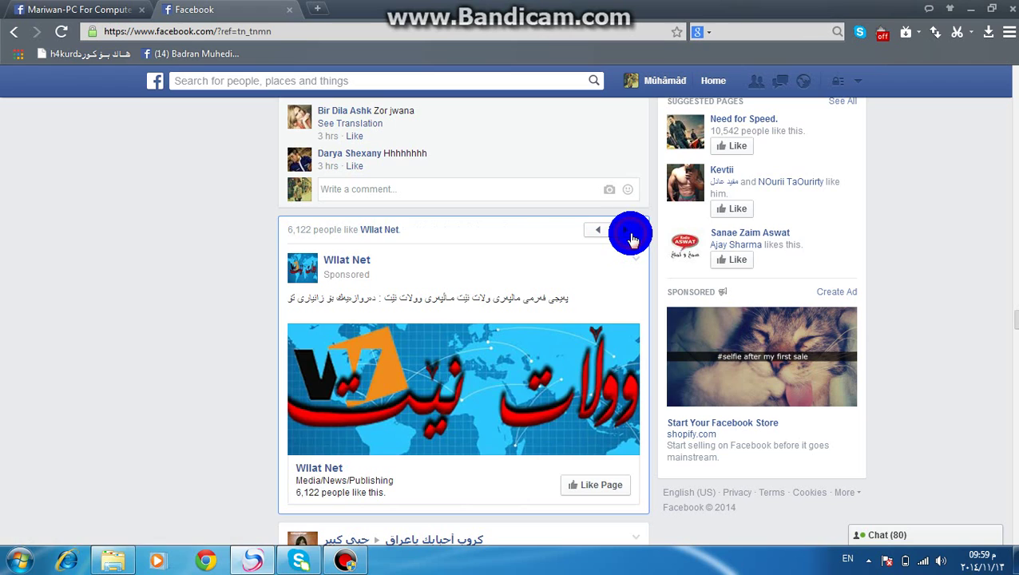
{"action": "left_click", "coordinate": [631, 239]}
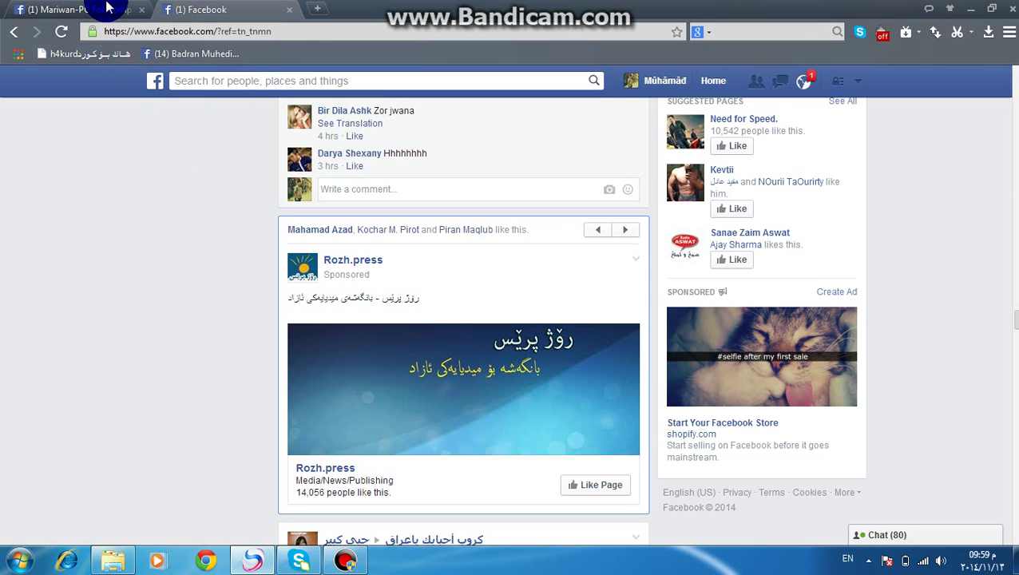
Return to the Mariwan-PC For Computer&Mobile Help page and start creating an ad from it, passing the advertising welcome screen
{"action": "left_click", "coordinate": [108, 9]}
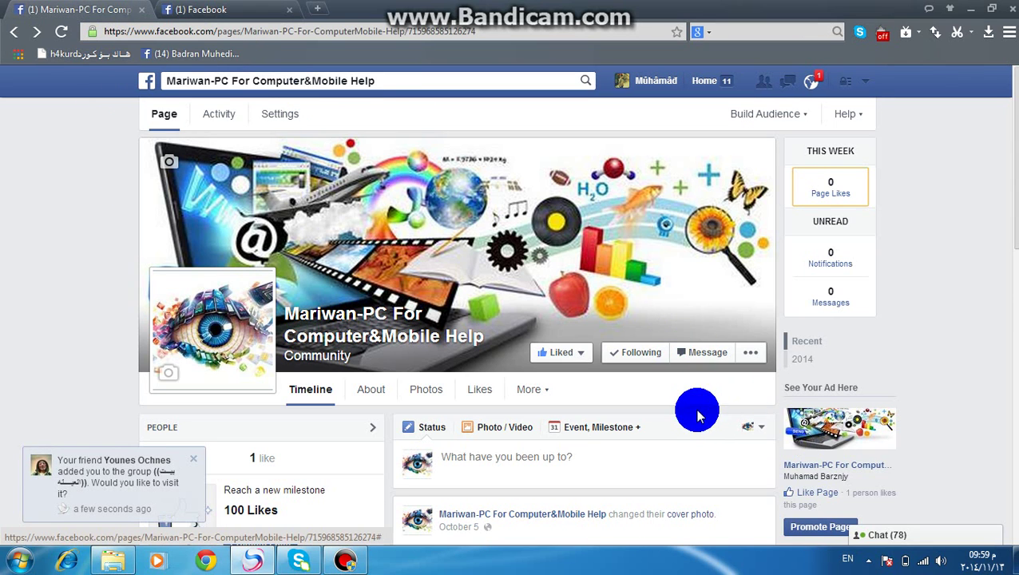
{"action": "left_click", "coordinate": [750, 356]}
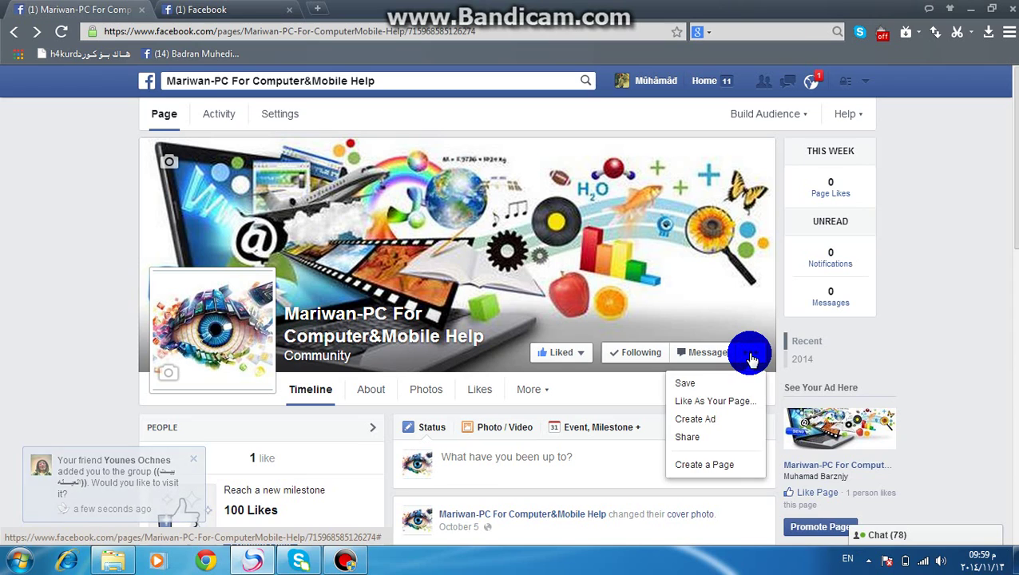
{"action": "left_click", "coordinate": [741, 423]}
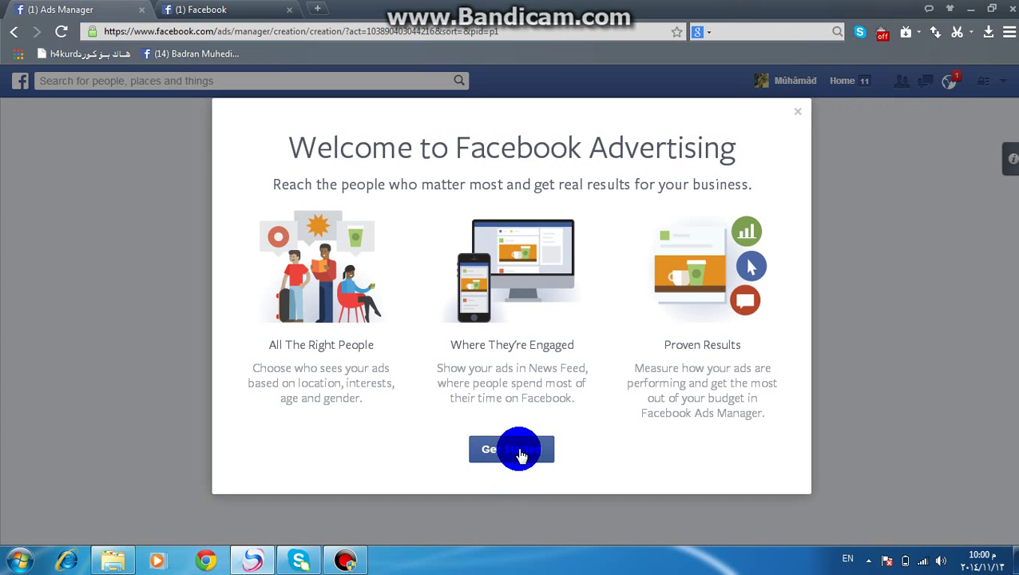
{"action": "left_click", "coordinate": [519, 454]}
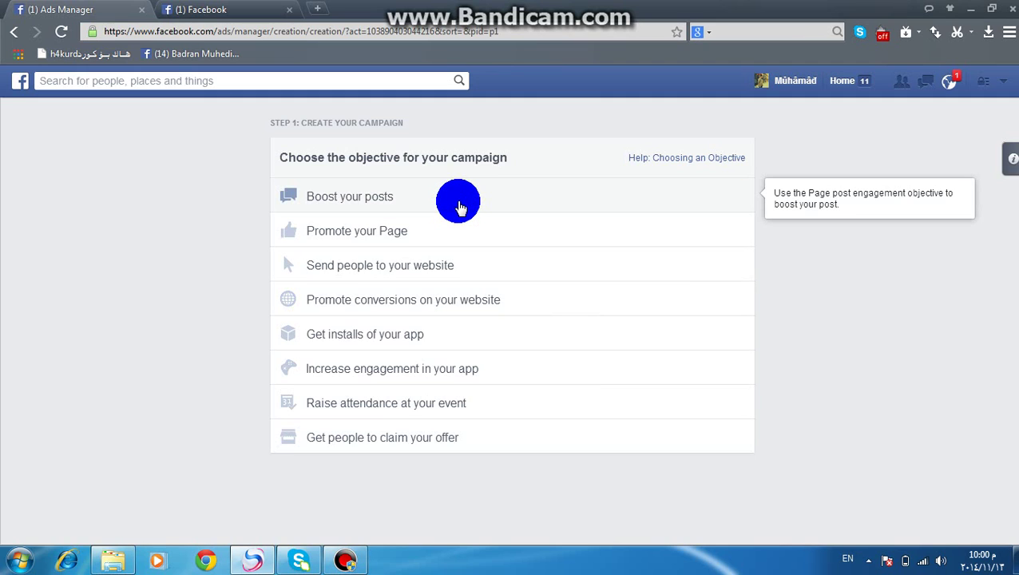
Choose the Promote your Page objective and select Mariwan-PC For Computer&Mobile Help as the page to advertise
{"action": "left_click", "coordinate": [389, 236]}
{"action": "left_click", "coordinate": [596, 336]}
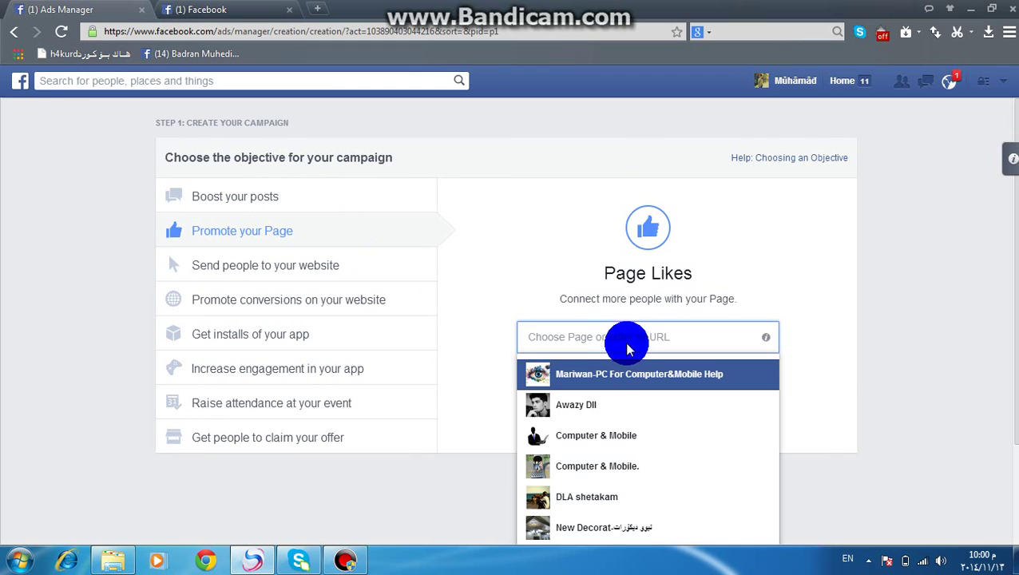
{"action": "left_click", "coordinate": [619, 376]}
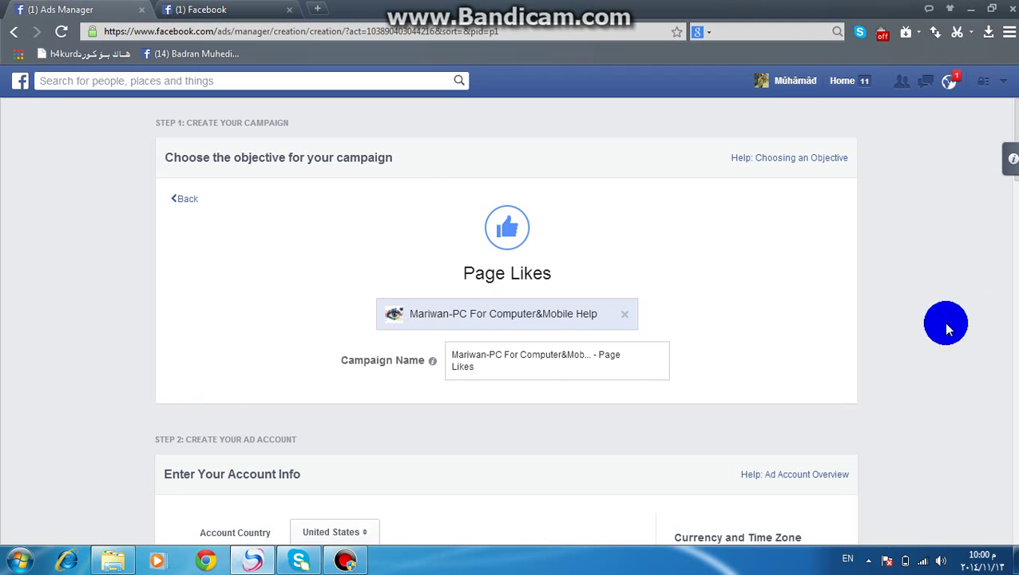
Set the ad account's country to Iraq
{"action": "scroll", "coordinate": [1007, 160], "scroll_direction": "down", "scroll_amount": 3}
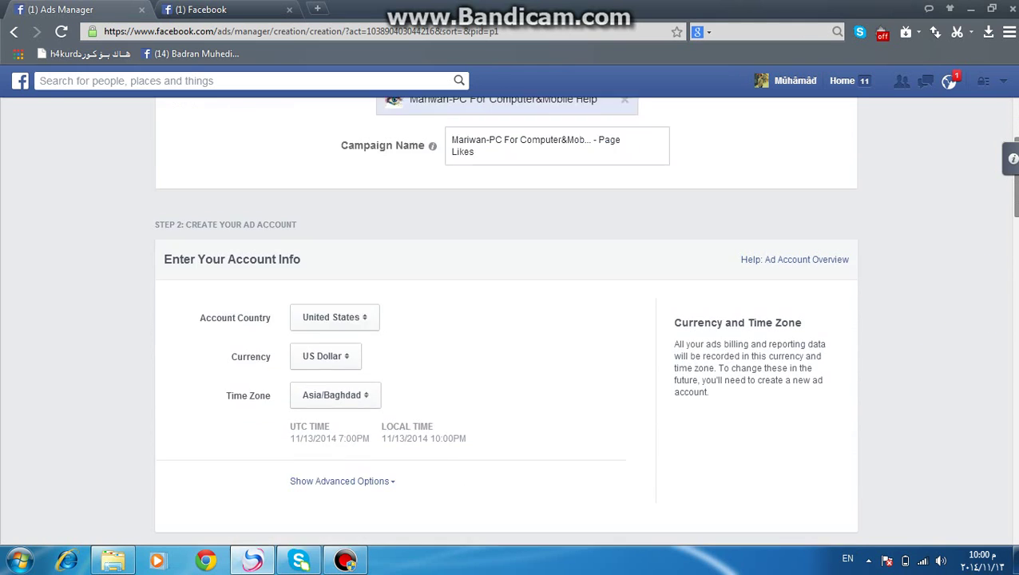
{"action": "scroll", "coordinate": [1007, 160], "scroll_direction": "down", "scroll_amount": 2}
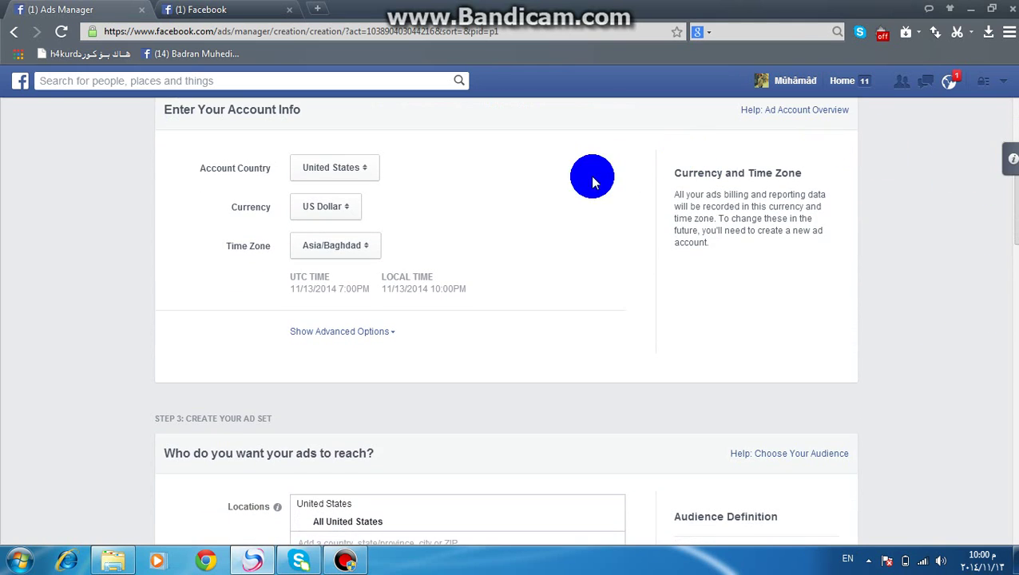
{"action": "left_click", "coordinate": [371, 171]}
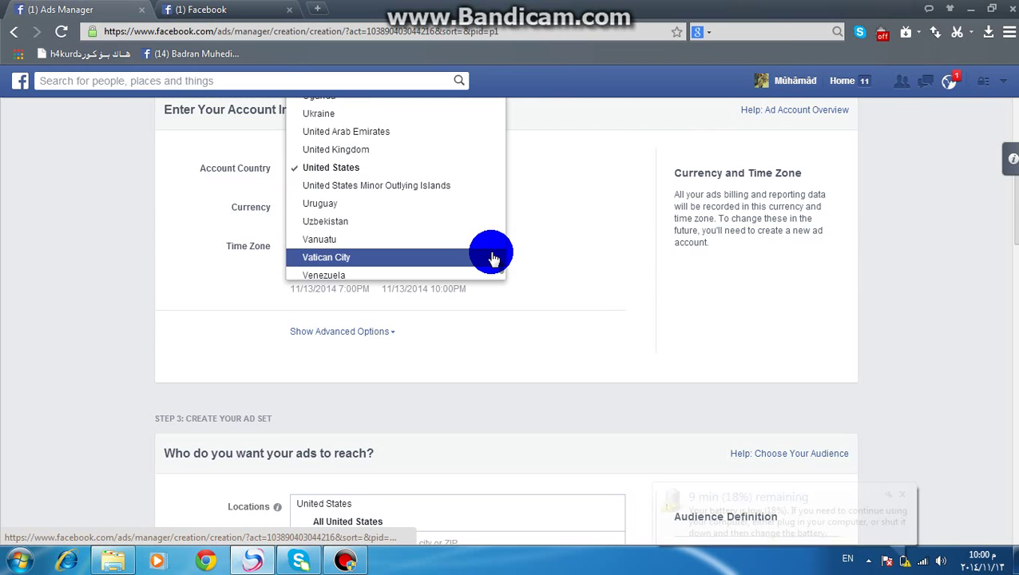
{"action": "scroll", "coordinate": [498, 263], "scroll_direction": "up", "scroll_amount": 3}
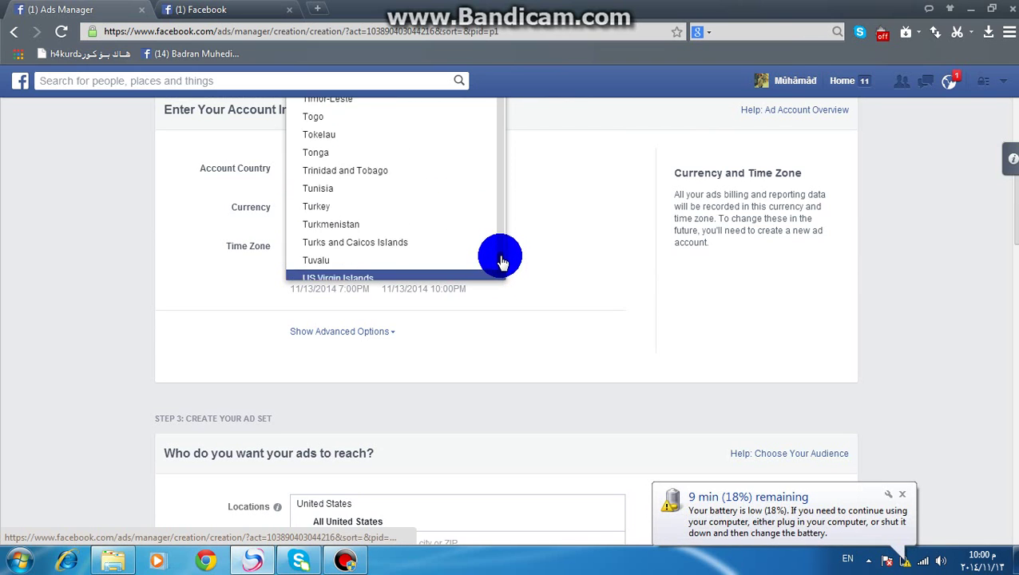
{"action": "scroll", "coordinate": [502, 261], "scroll_direction": "up", "scroll_amount": 12}
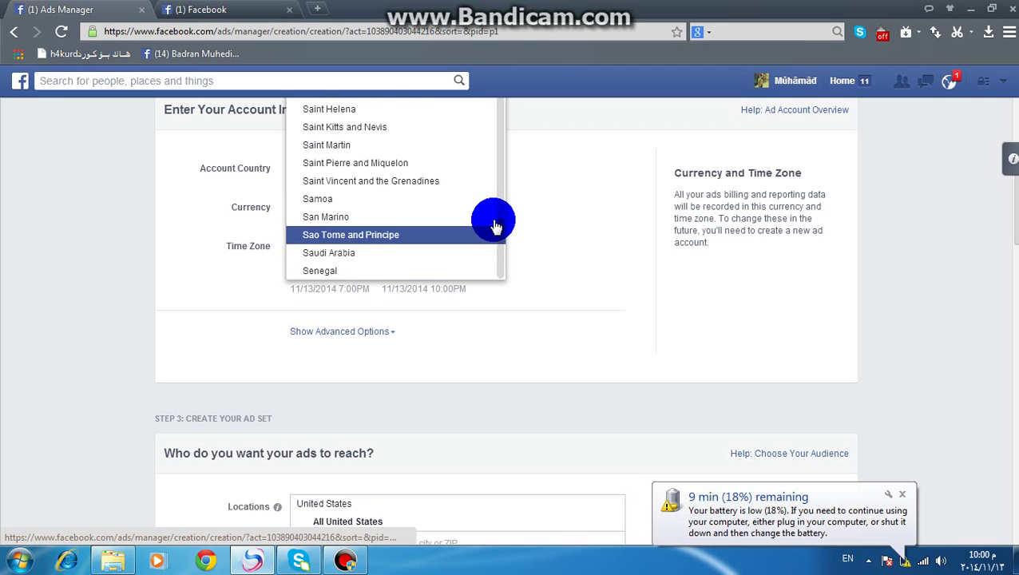
{"action": "scroll", "coordinate": [496, 227], "scroll_direction": "up", "scroll_amount": 6}
{"action": "scroll", "coordinate": [495, 236], "scroll_direction": "down", "scroll_amount": 9}
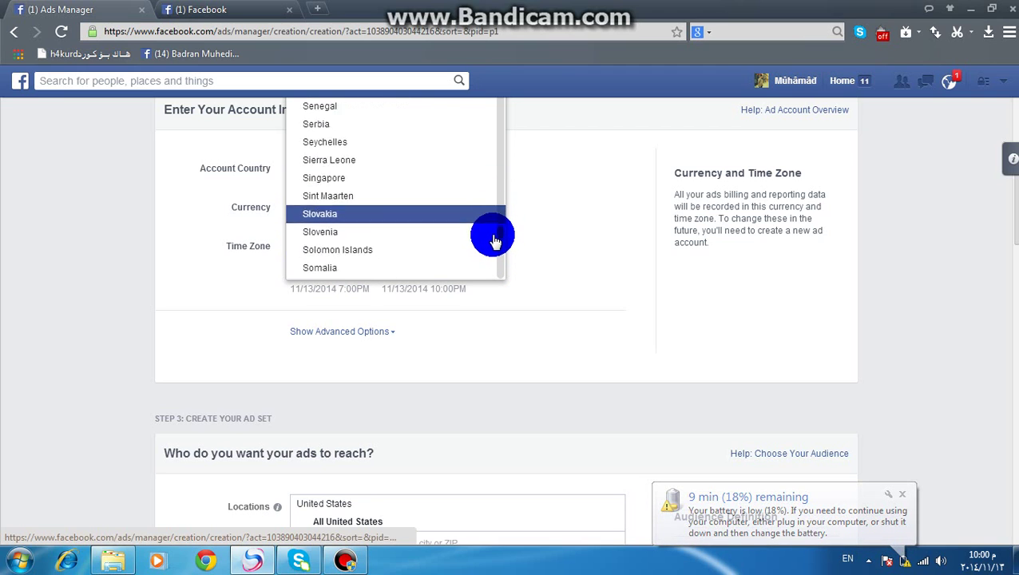
{"action": "scroll", "coordinate": [495, 240], "scroll_direction": "down", "scroll_amount": 14}
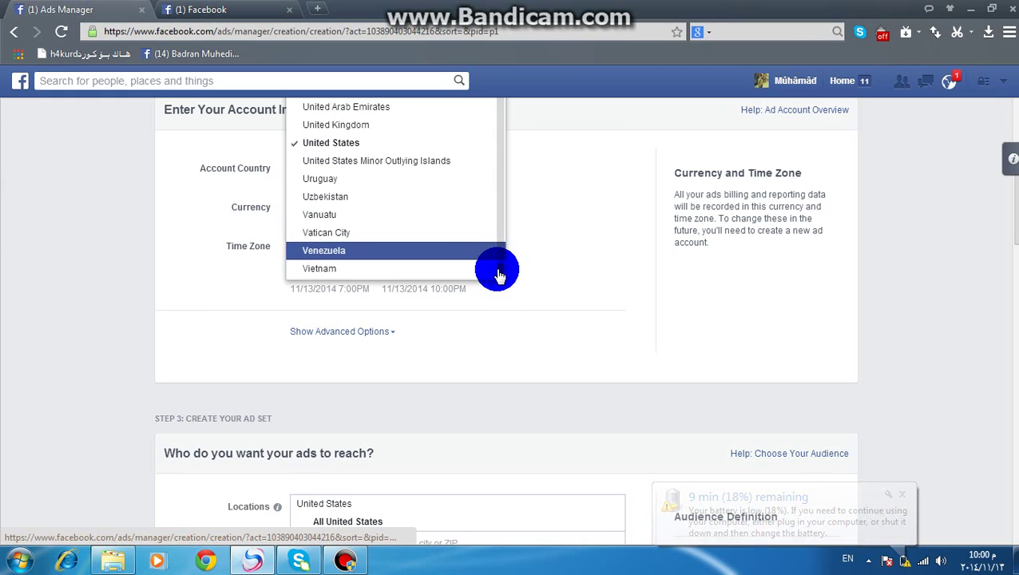
{"action": "scroll", "coordinate": [499, 275], "scroll_direction": "up", "scroll_amount": 6}
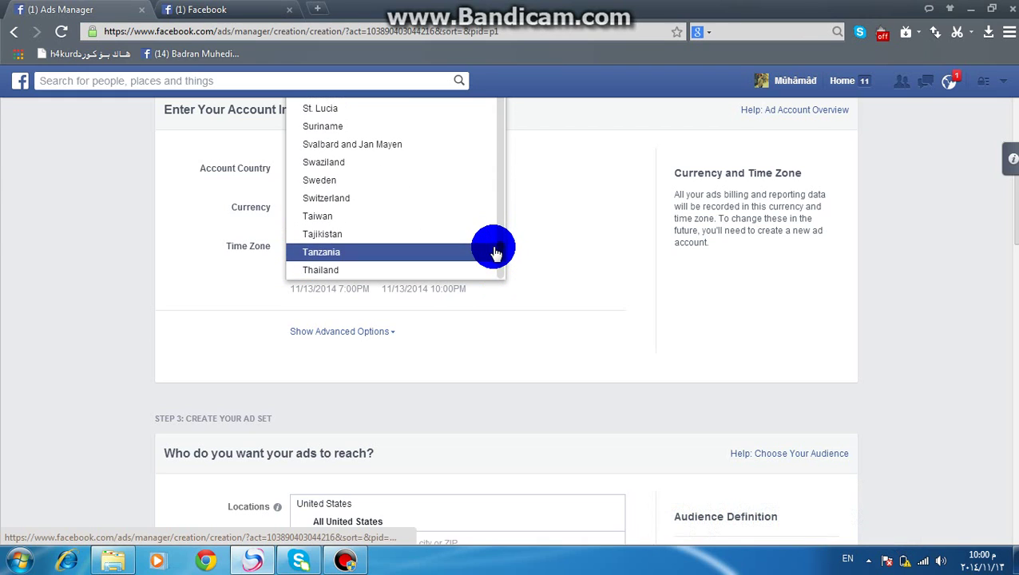
{"action": "key", "text": "Up"}
{"action": "key", "text": "Up"}
{"action": "key", "text": "Up"}
{"action": "key", "text": "Up"}
{"action": "key", "text": "Up"}
{"action": "key", "text": "Up"}
{"action": "key", "text": "Up"}
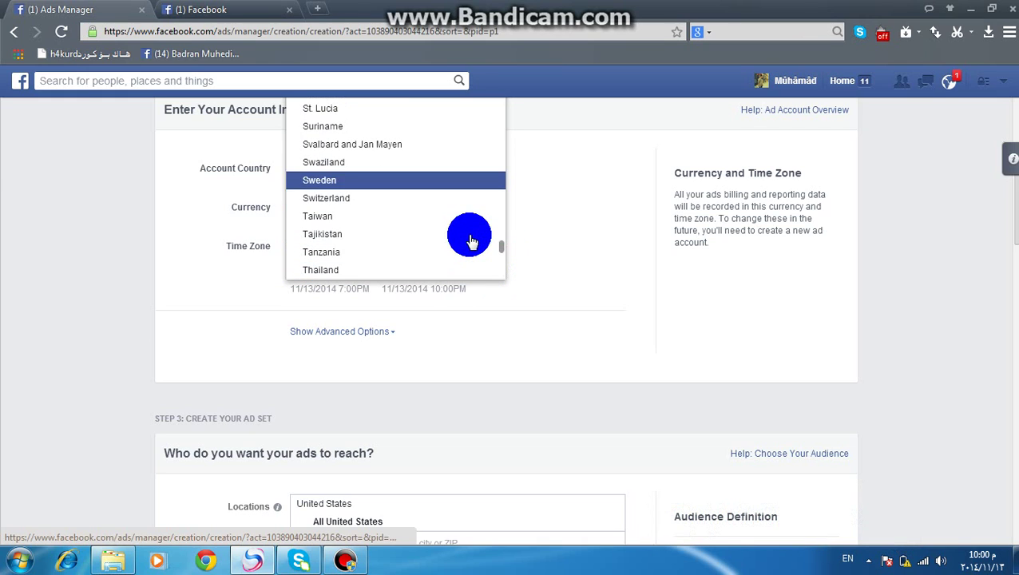
{"action": "key", "text": "Up"}
{"action": "key", "text": "Up"}
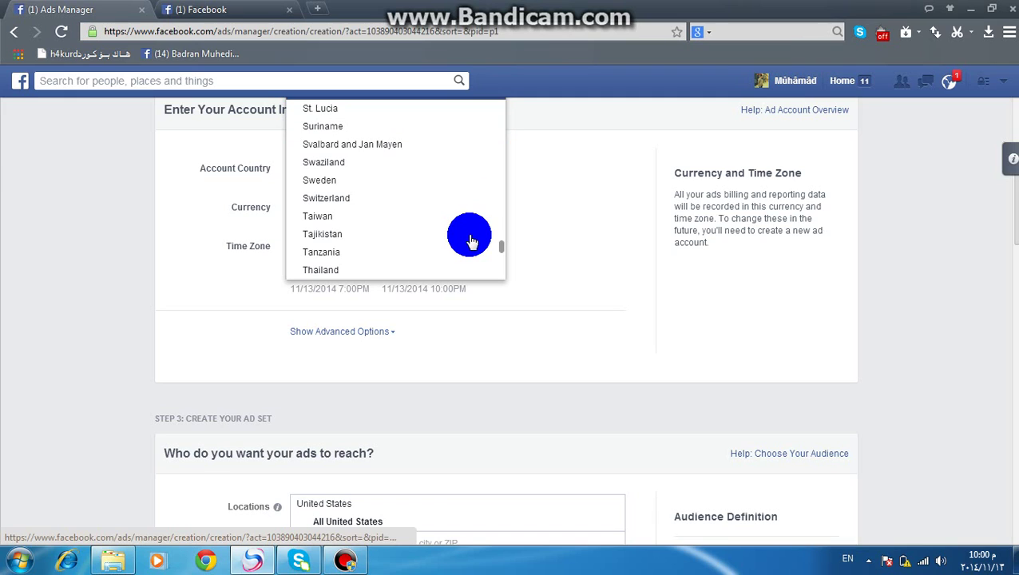
{"action": "key", "text": "Down"}
{"action": "key", "text": "Down"}
{"action": "key", "text": "Down"}
{"action": "key", "text": "Down"}
{"action": "key", "text": "Down"}
{"action": "key", "text": "Down"}
{"action": "key", "text": "Up"}
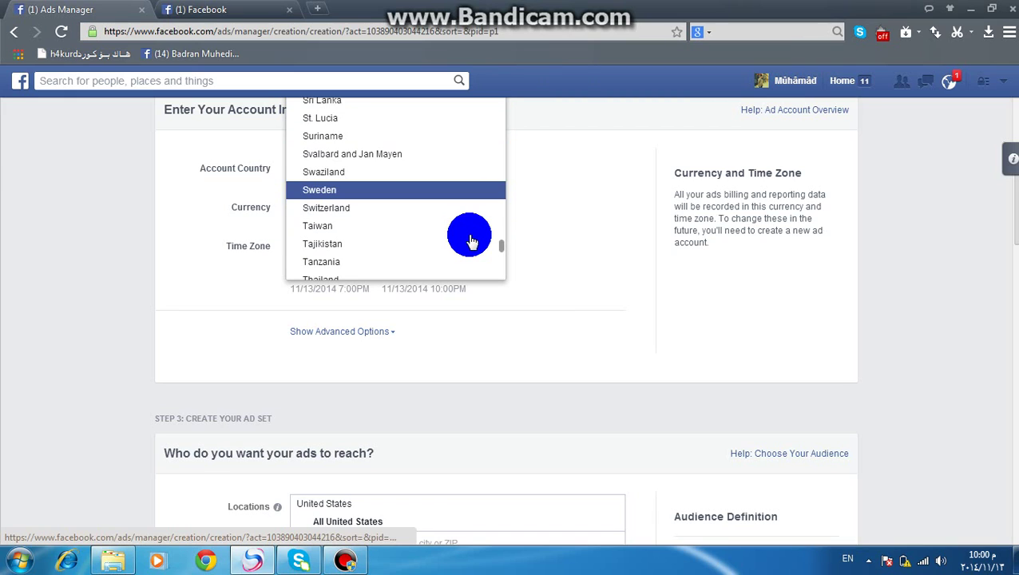
{"action": "key", "text": "Up"}
{"action": "key", "text": "Up"}
{"action": "key", "text": "Up"}
{"action": "key", "text": "Up"}
{"action": "key", "text": "Up"}
{"action": "key", "text": "Up"}
{"action": "key", "text": "Up"}
{"action": "key", "text": "Up"}
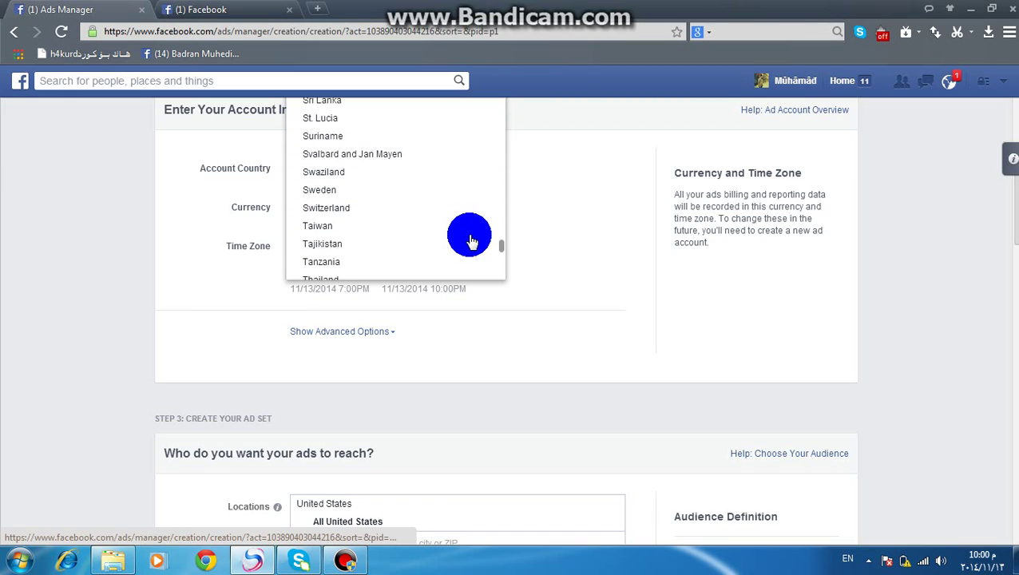
{"action": "key", "text": "Down"}
{"action": "key", "text": "Down"}
{"action": "key", "text": "Up"}
{"action": "key", "text": "Up"}
{"action": "key", "text": "Up"}
{"action": "key", "text": "Up"}
{"action": "key", "text": "Up"}
{"action": "key", "text": "Up"}
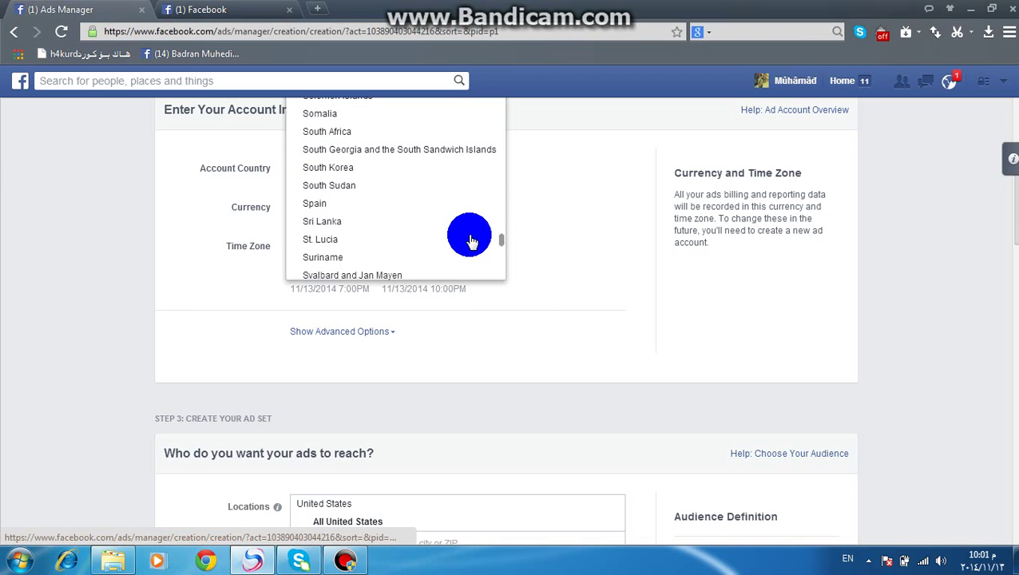
{"action": "key", "text": "Down"}
{"action": "key", "text": "Up"}
{"action": "key", "text": "Up"}
{"action": "key", "text": "Up"}
{"action": "key", "text": "Up"}
{"action": "key", "text": "Up"}
{"action": "key", "text": "Up"}
{"action": "key", "text": "Up"}
{"action": "key", "text": "Up"}
{"action": "key", "text": "Up"}
{"action": "key", "text": "Up"}
{"action": "key", "text": "Up"}
{"action": "key", "text": "Up"}
{"action": "key", "text": "Up"}
{"action": "key", "text": "Up"}
{"action": "key", "text": "Up"}
{"action": "key", "text": "Up"}
{"action": "key", "text": "Up"}
{"action": "key", "text": "Up"}
{"action": "key", "text": "Up"}
{"action": "key", "text": "Up"}
{"action": "key", "text": "Up"}
{"action": "key", "text": "Up"}
{"action": "key", "text": "Up"}
{"action": "key", "text": "Up"}
{"action": "key", "text": "Up"}
{"action": "key", "text": "Up"}
{"action": "key", "text": "Up"}
{"action": "key", "text": "Up"}
{"action": "key", "text": "Up"}
{"action": "key", "text": "Up"}
{"action": "key", "text": "Up"}
{"action": "key", "text": "Up"}
{"action": "key", "text": "Up"}
{"action": "key", "text": "Up"}
{"action": "key", "text": "Up"}
{"action": "key", "text": "Up"}
{"action": "key", "text": "Up"}
{"action": "key", "text": "Up"}
{"action": "key", "text": "Up"}
{"action": "key", "text": "Up"}
{"action": "key", "text": "Up"}
{"action": "key", "text": "Up"}
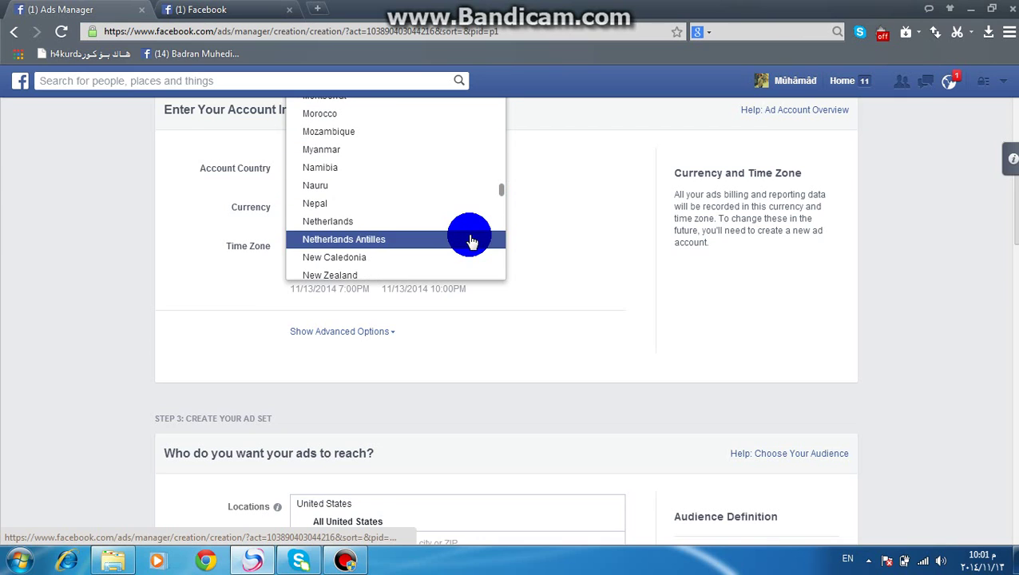
{"action": "key", "text": "Up"}
{"action": "key", "text": "Up"}
{"action": "key", "text": "Up"}
{"action": "key", "text": "Up"}
{"action": "key", "text": "Up"}
{"action": "key", "text": "Up"}
{"action": "key", "text": "Up"}
{"action": "key", "text": "Up"}
{"action": "key", "text": "Up"}
{"action": "key", "text": "Up"}
{"action": "key", "text": "Up"}
{"action": "key", "text": "Up"}
{"action": "key", "text": "Up"}
{"action": "key", "text": "Up"}
{"action": "key", "text": "Up"}
{"action": "key", "text": "Up"}
{"action": "key", "text": "Up"}
{"action": "key", "text": "Up"}
{"action": "key", "text": "Up"}
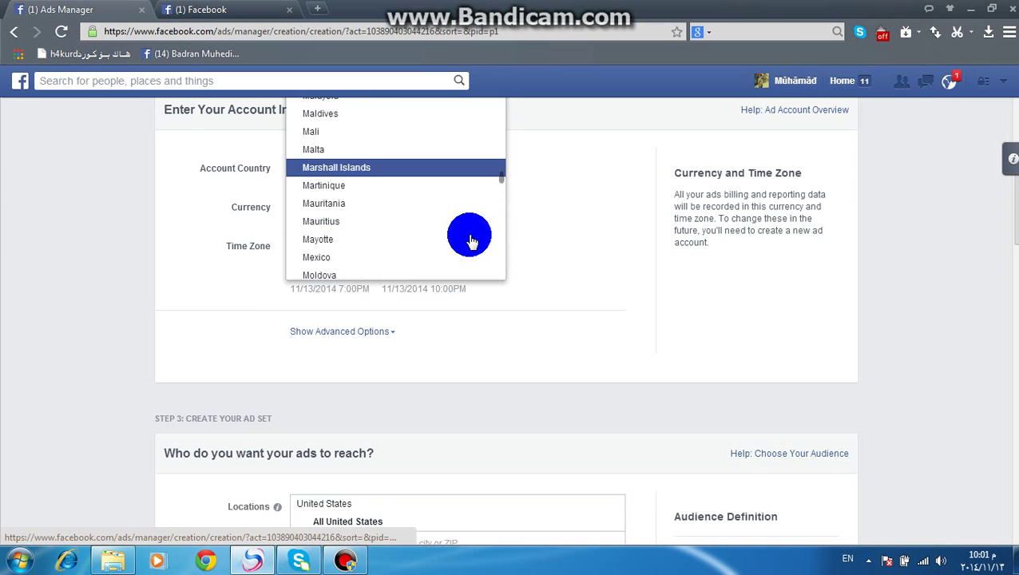
{"action": "key", "text": "Up"}
{"action": "key", "text": "Up"}
{"action": "key", "text": "Up"}
{"action": "key", "text": "Up"}
{"action": "key", "text": "Up"}
{"action": "key", "text": "Up"}
{"action": "key", "text": "Up"}
{"action": "key", "text": "Up"}
{"action": "key", "text": "Up"}
{"action": "key", "text": "Up"}
{"action": "key", "text": "Up"}
{"action": "key", "text": "Up"}
{"action": "key", "text": "Up"}
{"action": "key", "text": "Up"}
{"action": "key", "text": "Up"}
{"action": "key", "text": "Up"}
{"action": "key", "text": "Up"}
{"action": "key", "text": "Up"}
{"action": "key", "text": "Up"}
{"action": "key", "text": "Up"}
{"action": "key", "text": "Up"}
{"action": "key", "text": "Up"}
{"action": "key", "text": "Up"}
{"action": "key", "text": "Up"}
{"action": "key", "text": "Up"}
{"action": "key", "text": "Up"}
{"action": "key", "text": "Up"}
{"action": "key", "text": "Up"}
{"action": "key", "text": "Up"}
{"action": "key", "text": "Up"}
{"action": "key", "text": "Up"}
{"action": "key", "text": "Up"}
{"action": "key", "text": "Up"}
{"action": "key", "text": "Up"}
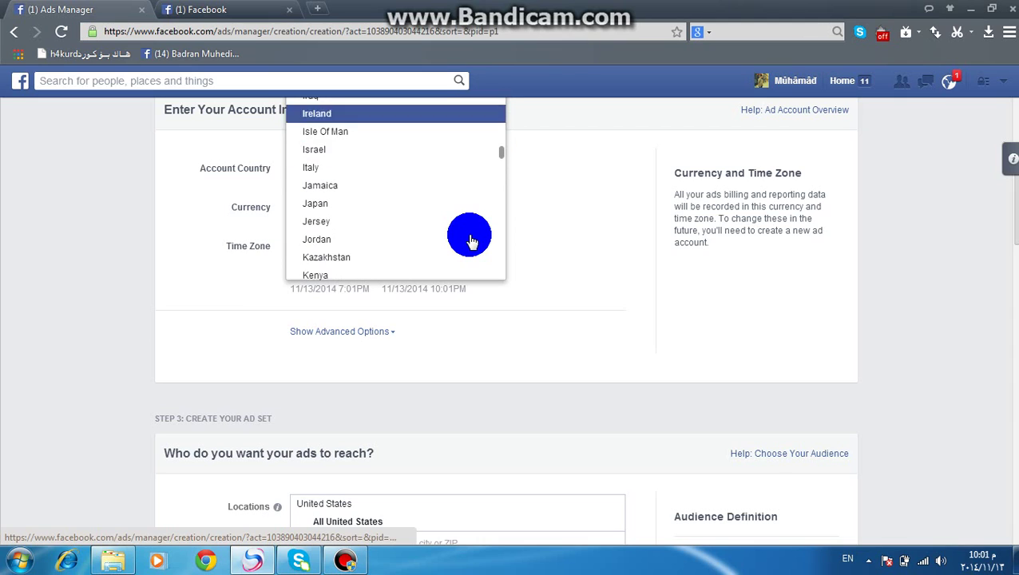
{"action": "key", "text": "Up"}
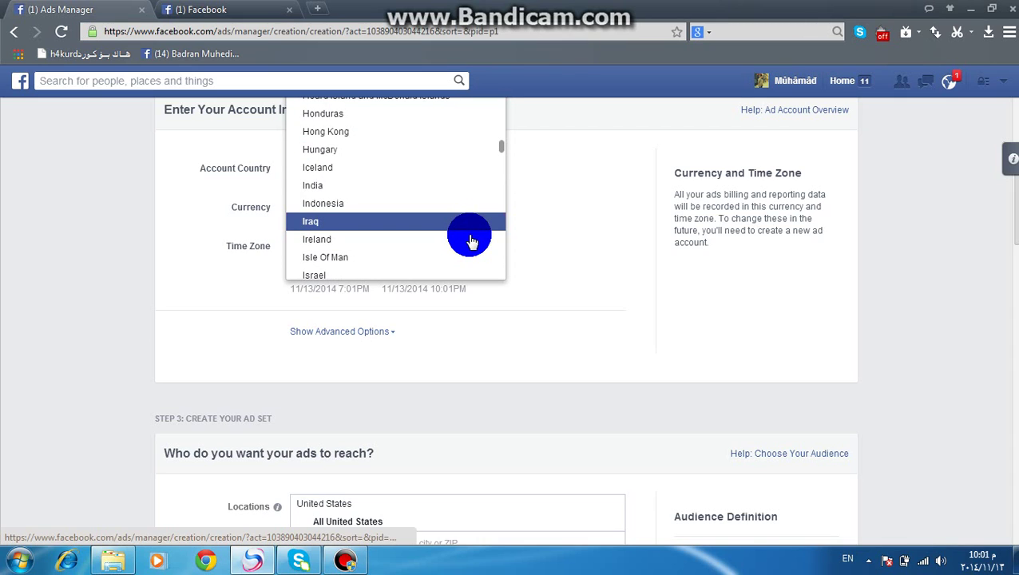
{"action": "left_click", "coordinate": [457, 226]}
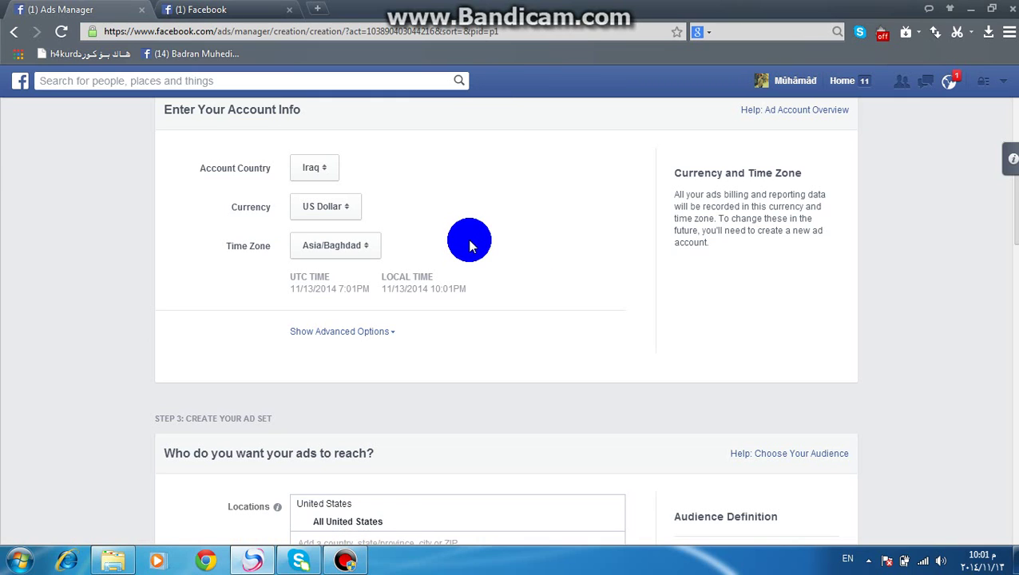
Keep US Dollar as the ad account's currency and Asia/Baghdad as its time zone
{"action": "left_click", "coordinate": [351, 209]}
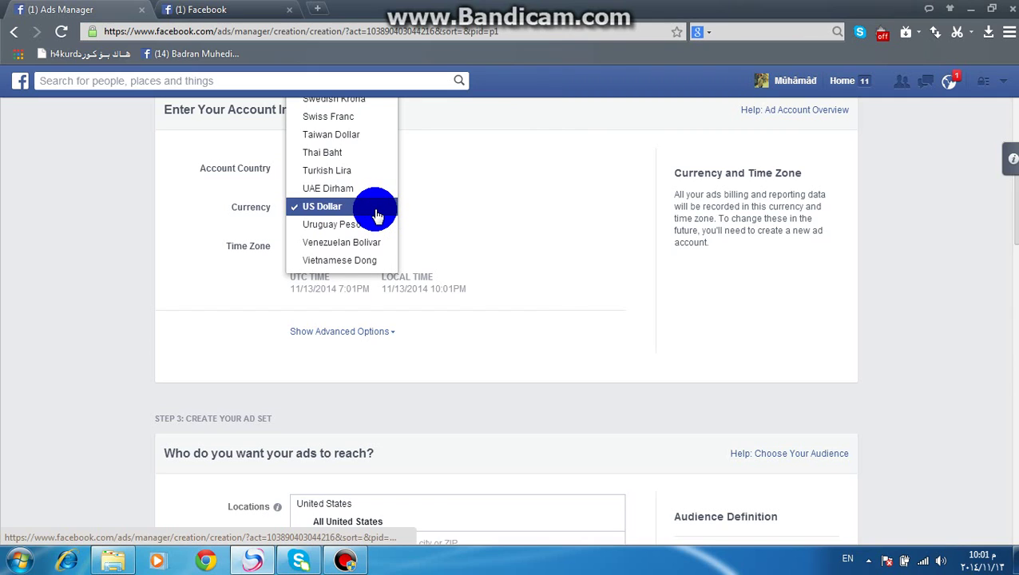
{"action": "left_click", "coordinate": [376, 214]}
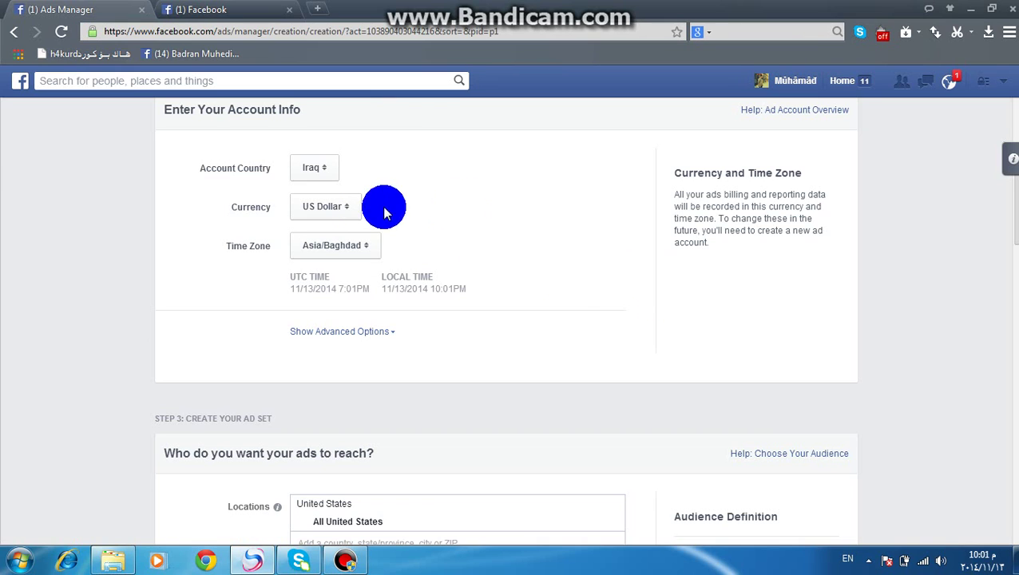
{"action": "left_click", "coordinate": [341, 257]}
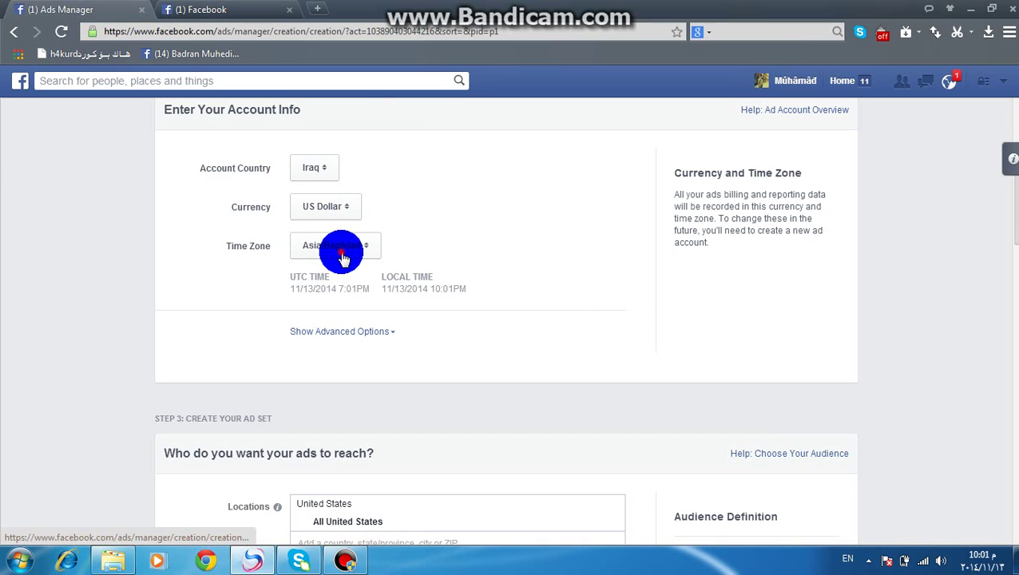
{"action": "left_click", "coordinate": [440, 237]}
Target all genders in the ad set's audience
{"action": "scroll", "coordinate": [1013, 209], "scroll_direction": "down", "scroll_amount": 3}
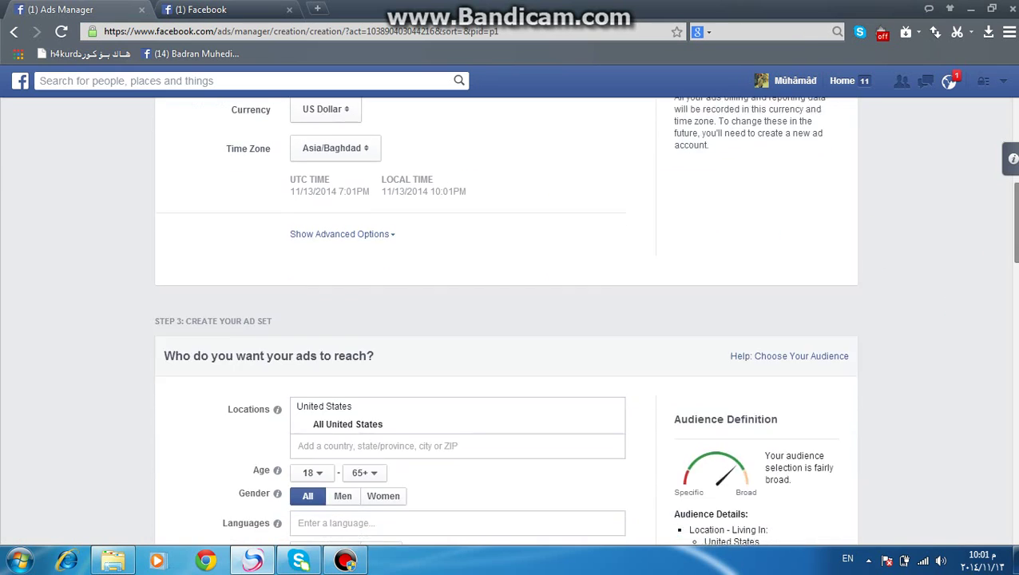
{"action": "scroll", "coordinate": [1012, 295], "scroll_direction": "down", "scroll_amount": 2}
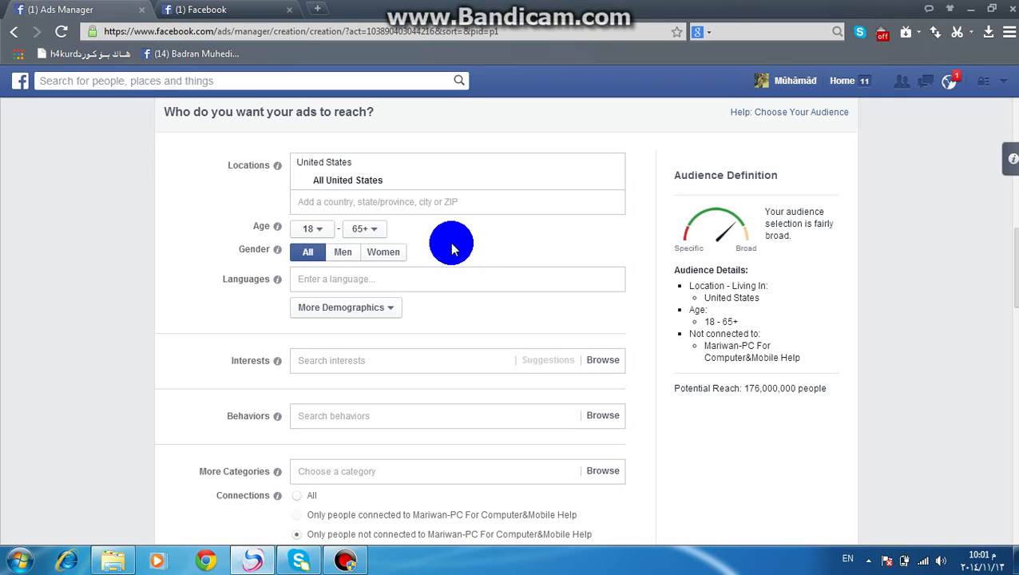
{"action": "left_click", "coordinate": [308, 254]}
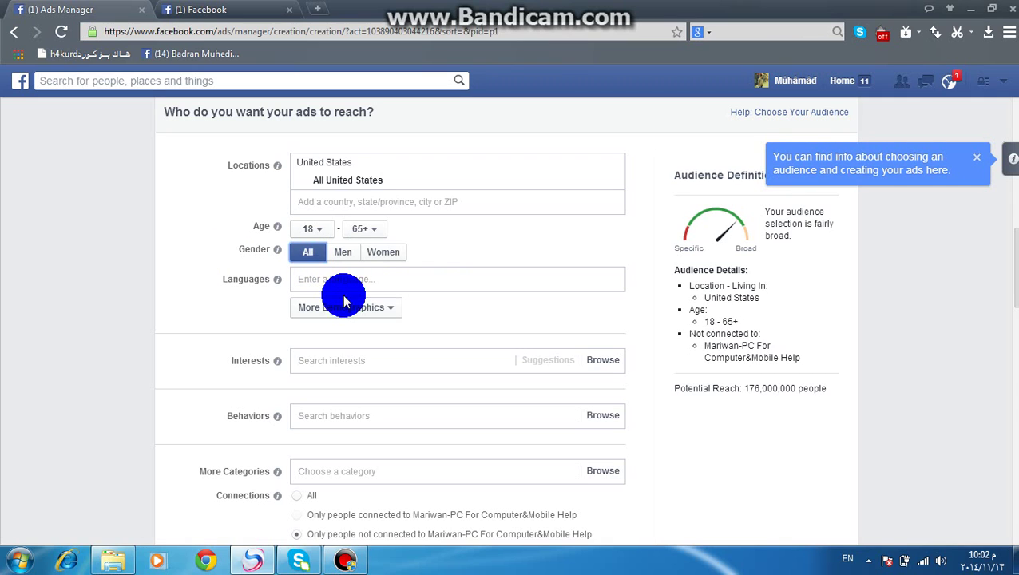
Add English (All) as a language in the ad set's audience
{"action": "left_click", "coordinate": [416, 280]}
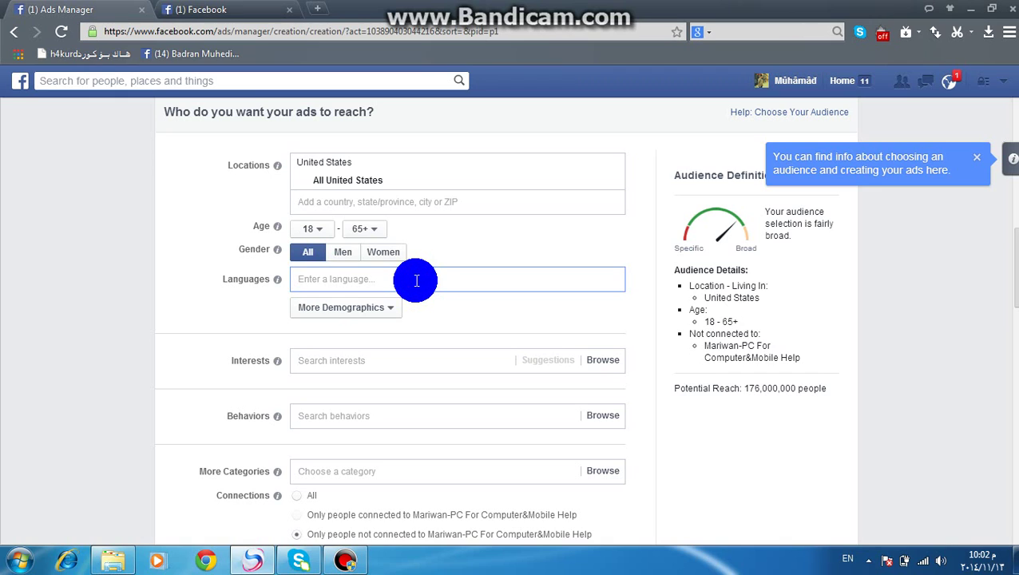
{"action": "type", "text": "E"}
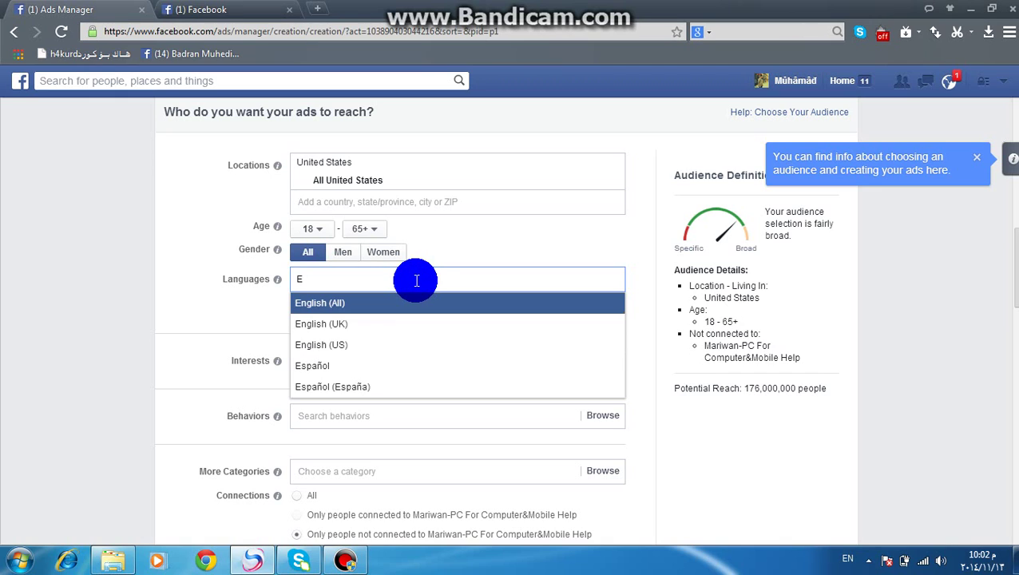
{"action": "key", "text": "Down"}
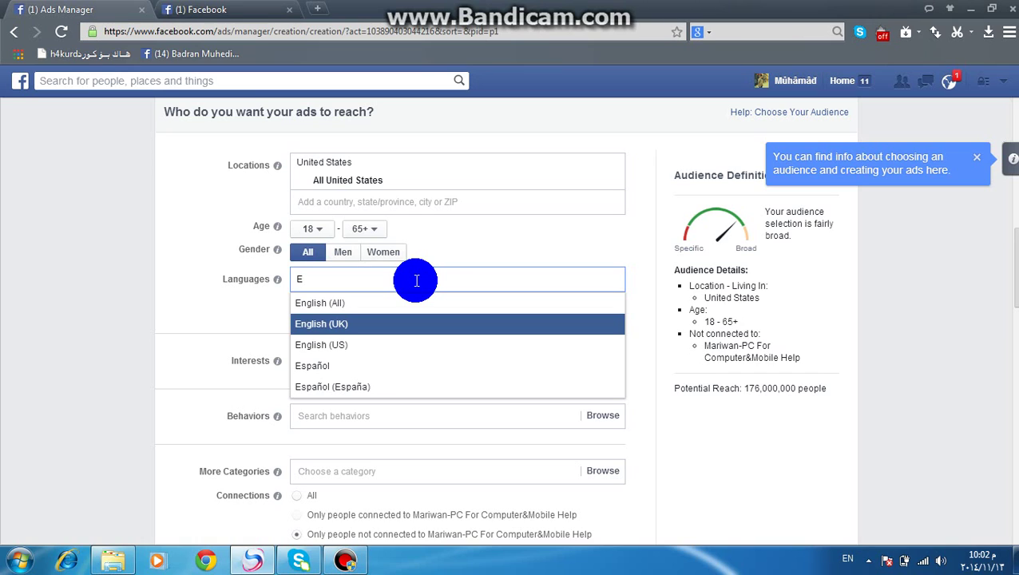
{"action": "key", "text": "Up"}
{"action": "key", "text": "Return"}
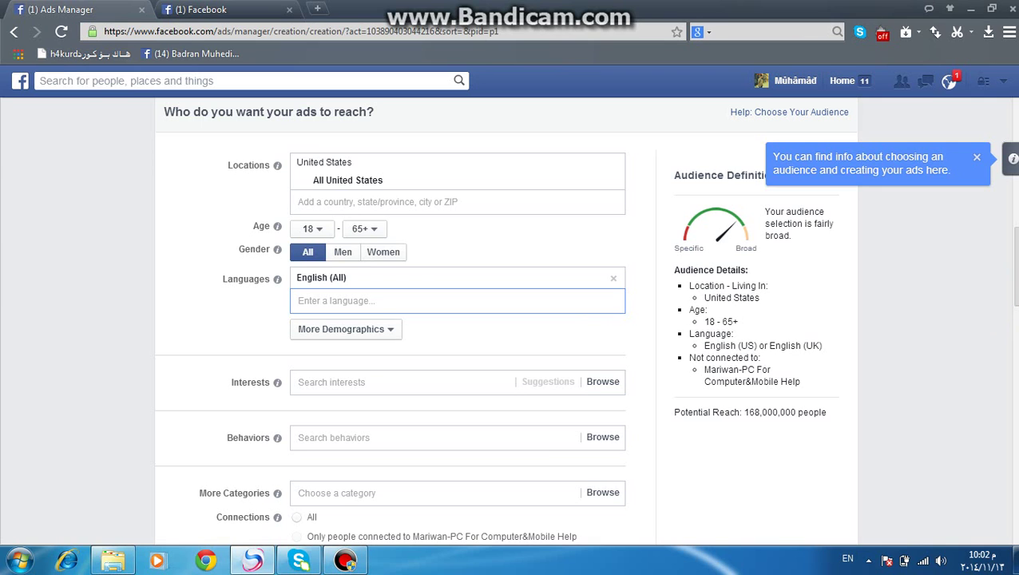
Set the ad set's daily budget to $1.00 USD
{"action": "scroll", "coordinate": [505, 319], "scroll_direction": "down", "scroll_amount": 1}
{"action": "scroll", "coordinate": [505, 319], "scroll_direction": "down", "scroll_amount": 3}
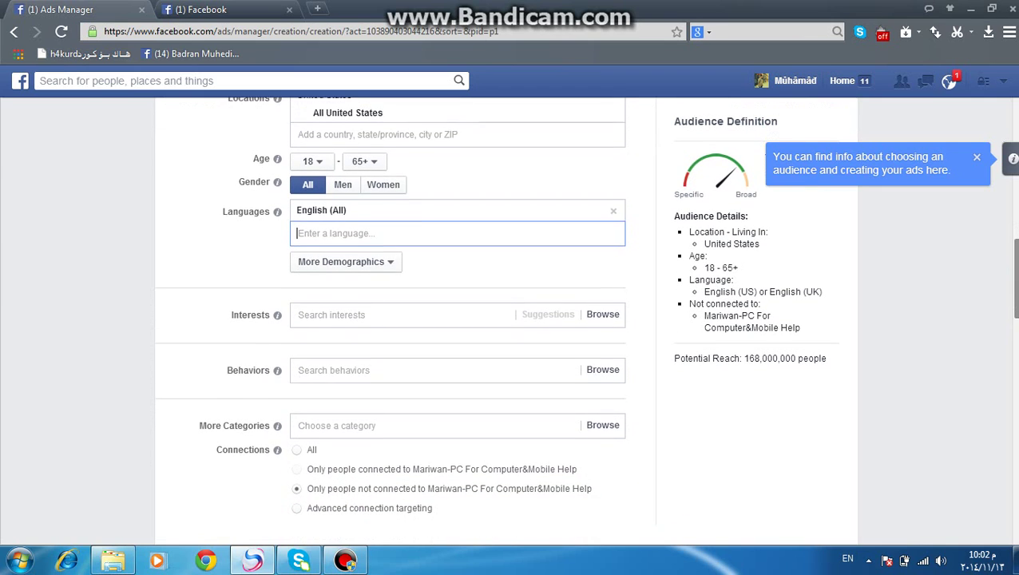
{"action": "scroll", "coordinate": [506, 319], "scroll_direction": "down", "scroll_amount": 2}
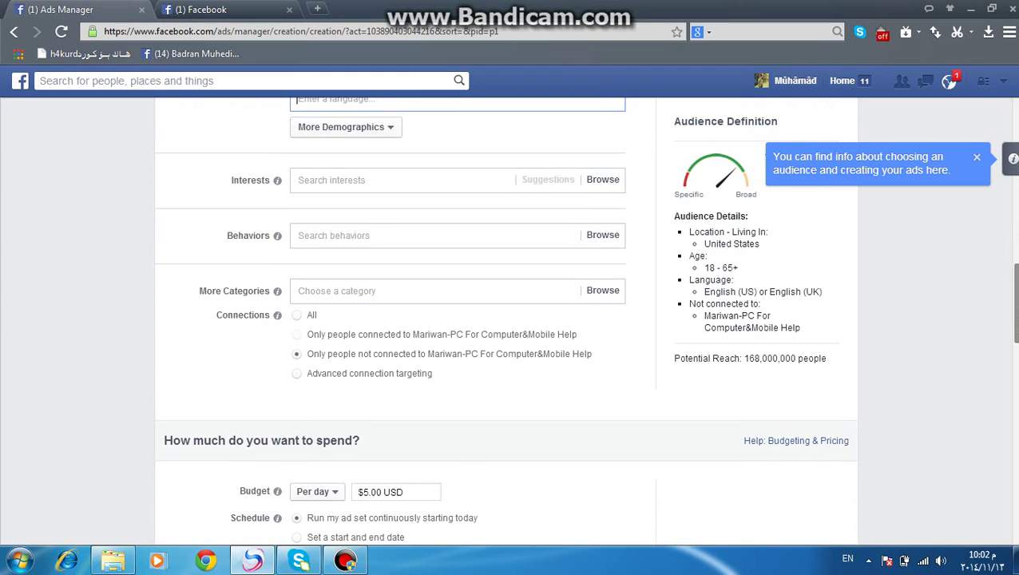
{"action": "left_click", "coordinate": [726, 265]}
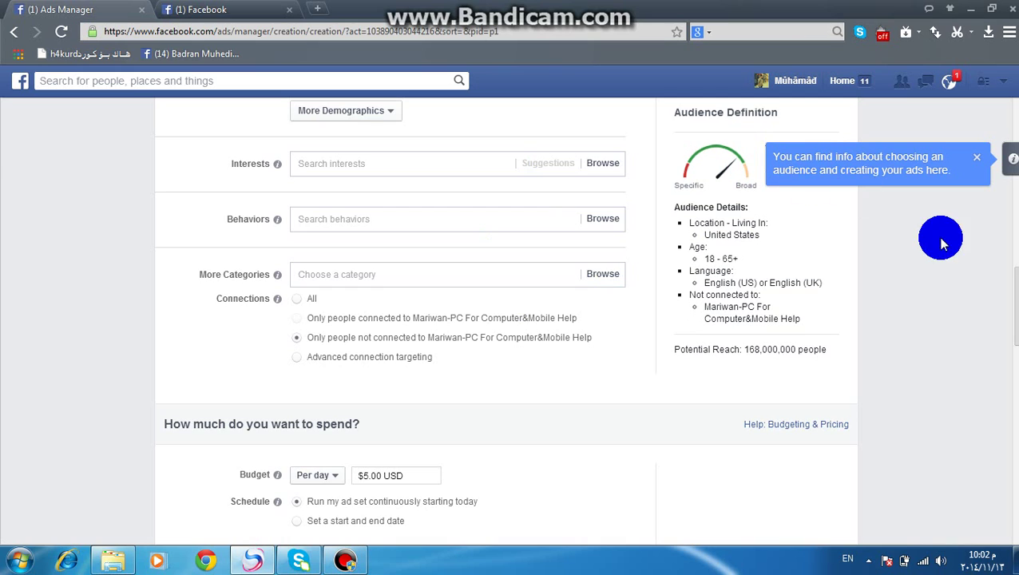
{"action": "scroll", "coordinate": [1013, 303], "scroll_direction": "down", "scroll_amount": 3}
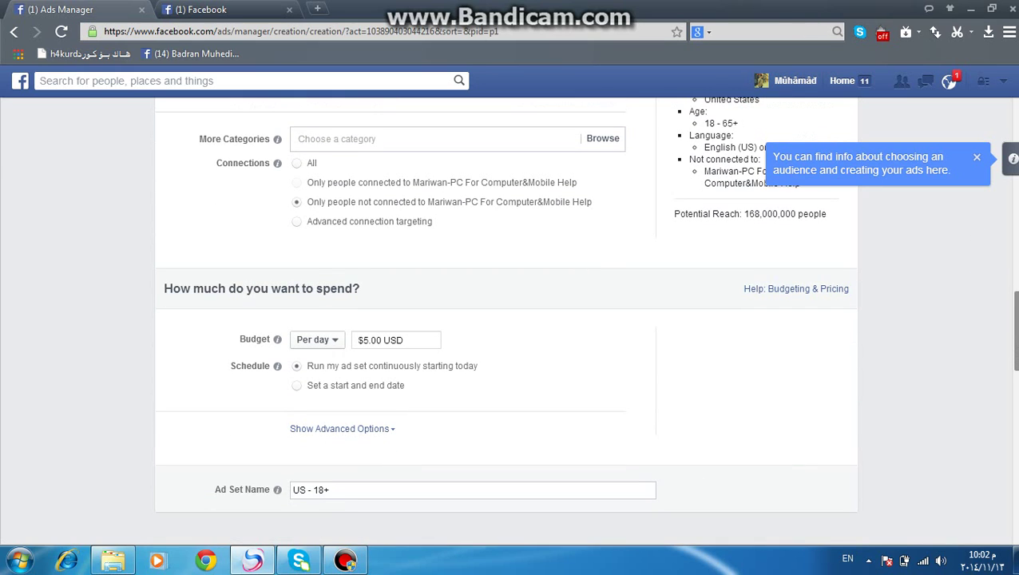
{"action": "scroll", "coordinate": [585, 320], "scroll_direction": "down", "scroll_amount": 1}
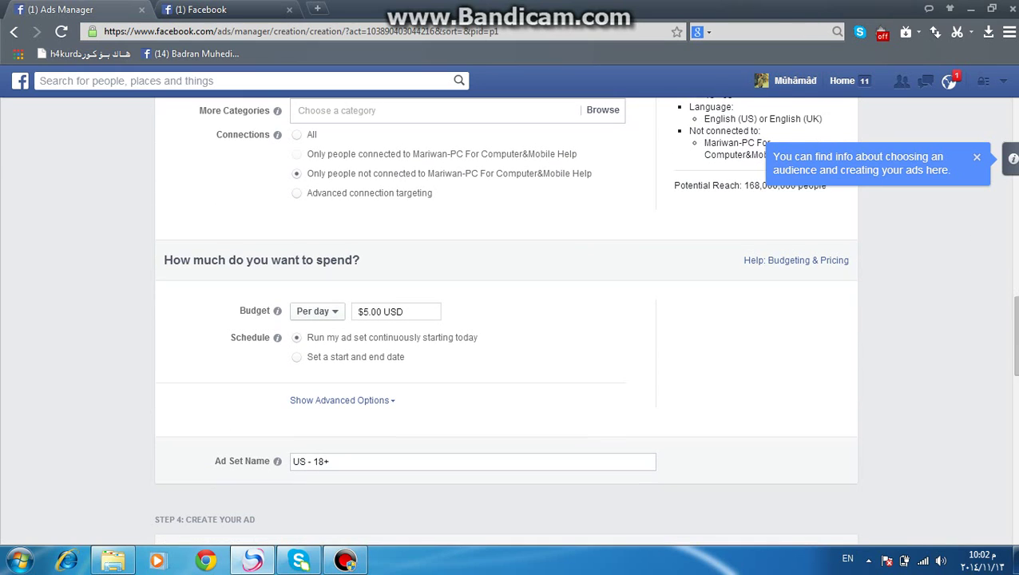
{"action": "left_click", "coordinate": [365, 312]}
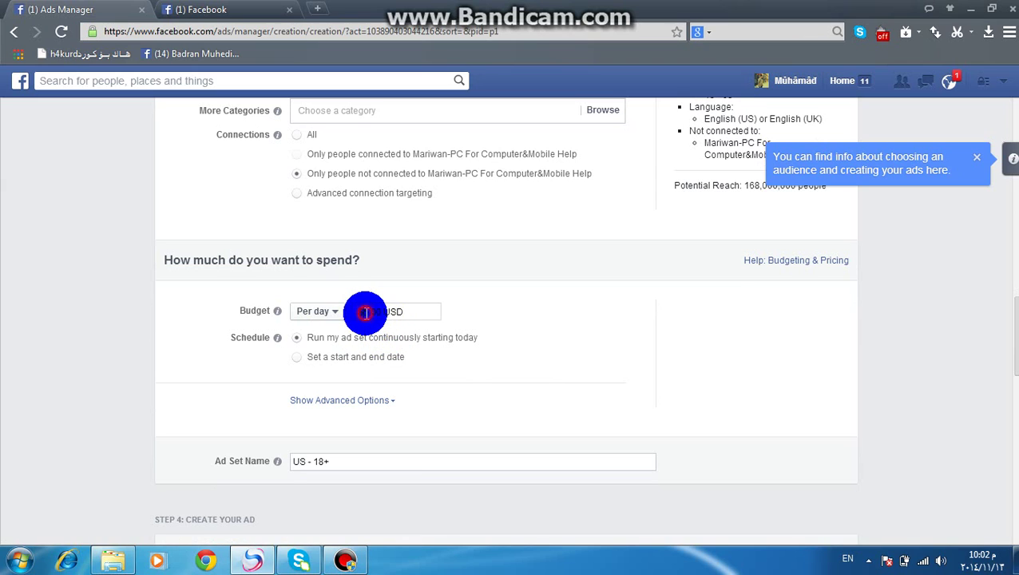
{"action": "mouse_move", "coordinate": [365, 312]}
{"action": "left_mouse_down"}
{"action": "mouse_move", "coordinate": [364, 186]}
{"action": "mouse_move", "coordinate": [336, 8]}
{"action": "mouse_move", "coordinate": [293, 18]}
{"action": "left_mouse_up"}
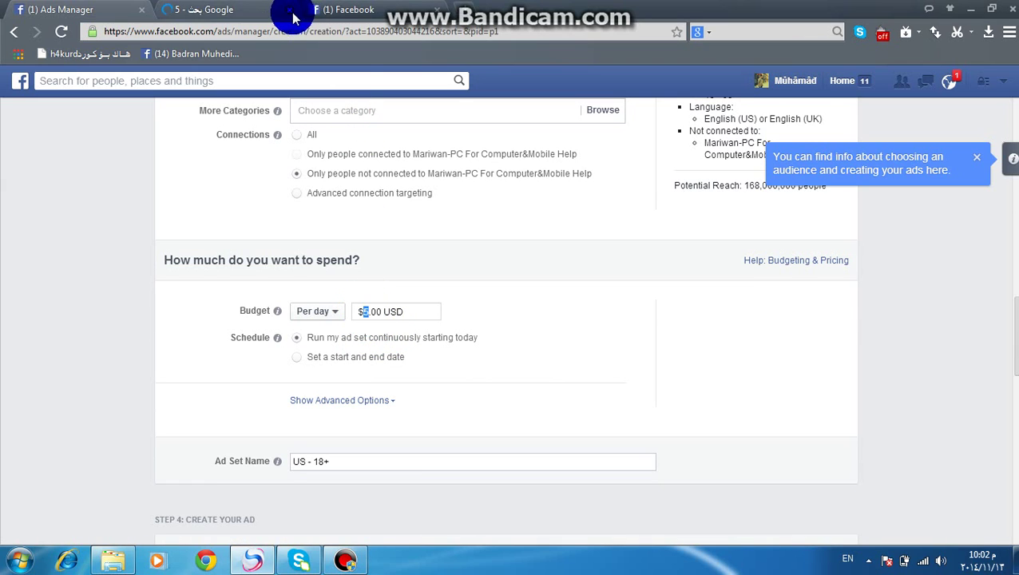
{"action": "left_click", "coordinate": [290, 10]}
{"action": "left_click", "coordinate": [370, 312]}
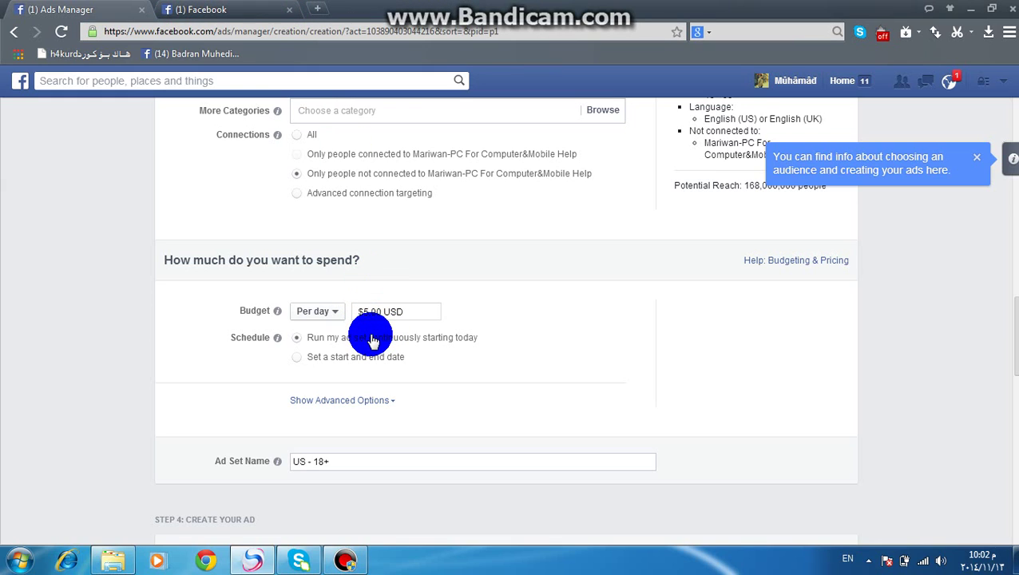
{"action": "left_click", "coordinate": [373, 340]}
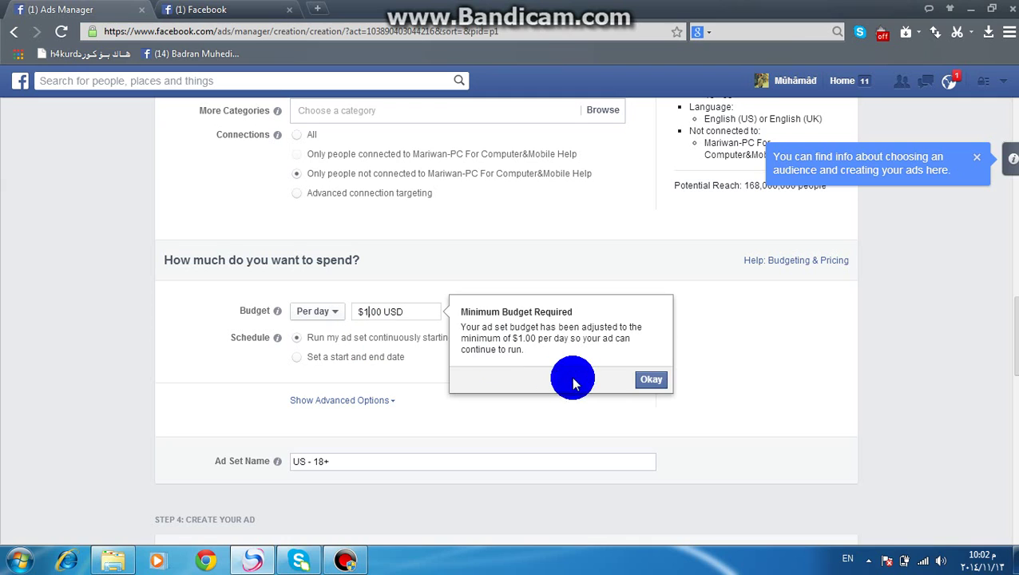
{"action": "left_click", "coordinate": [650, 380]}
Keep the budget type as Per day and rename the ad set with the advertiser's surname
{"action": "left_click", "coordinate": [316, 319]}
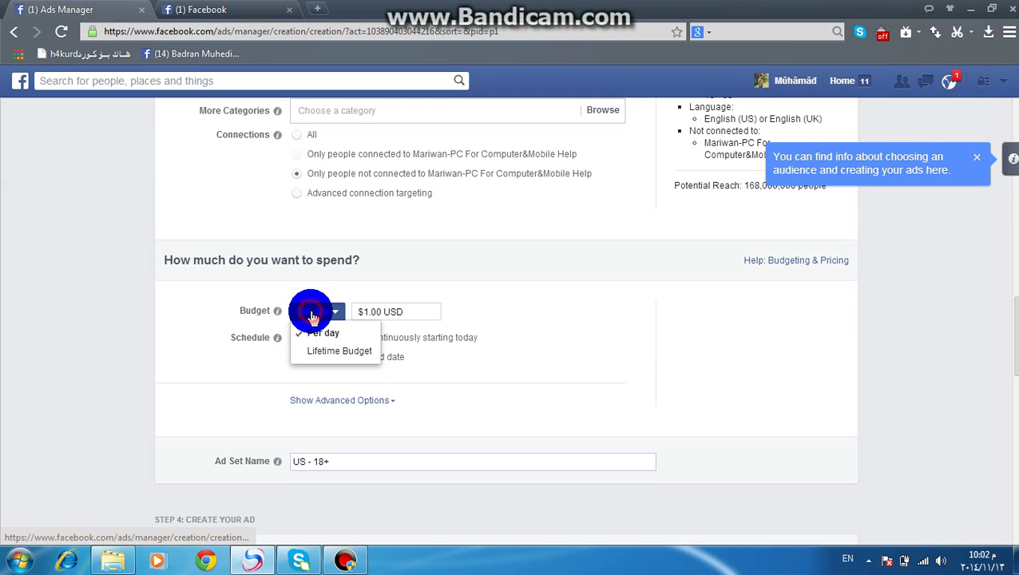
{"action": "left_click_drag", "start_coordinate": [313, 318], "coordinate": [334, 362]}
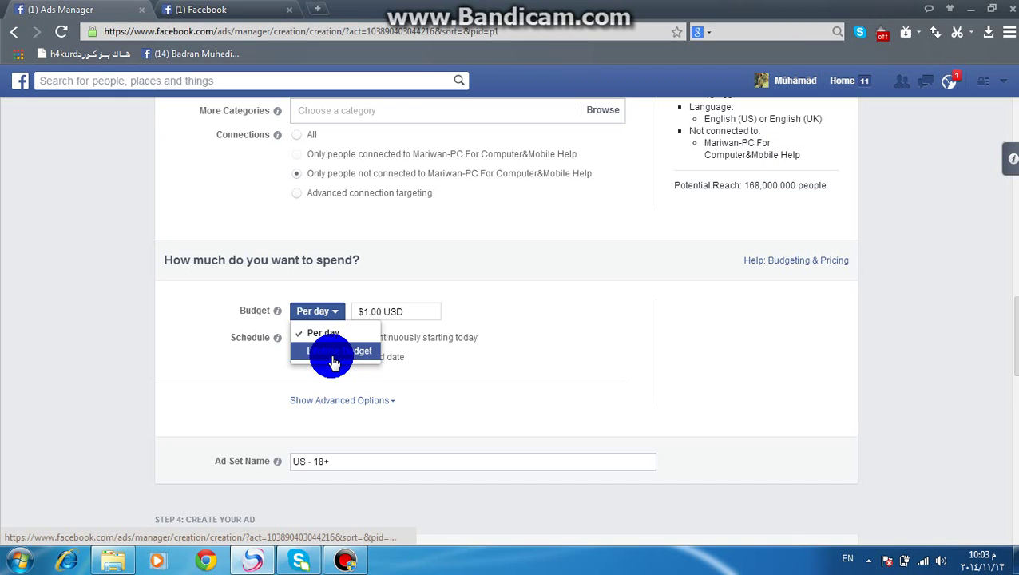
{"action": "left_click_drag", "start_coordinate": [334, 362], "coordinate": [345, 338]}
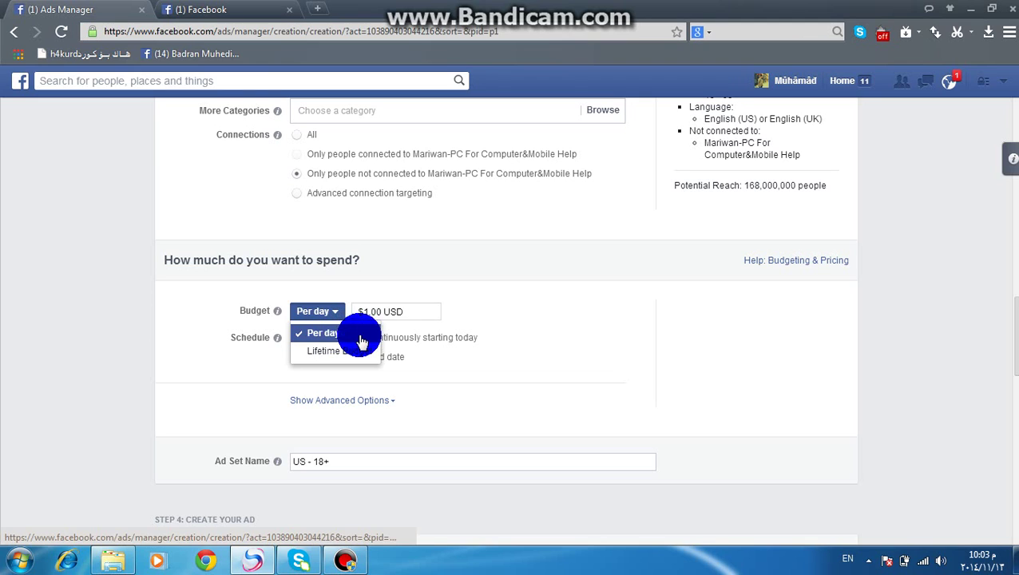
{"action": "left_click", "coordinate": [515, 322]}
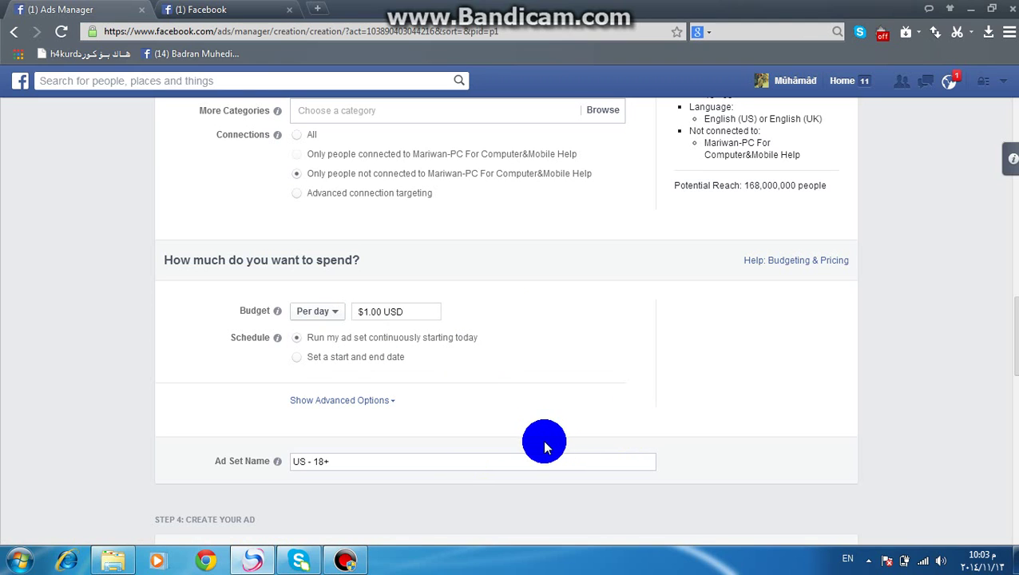
{"action": "left_click", "coordinate": [500, 463]}
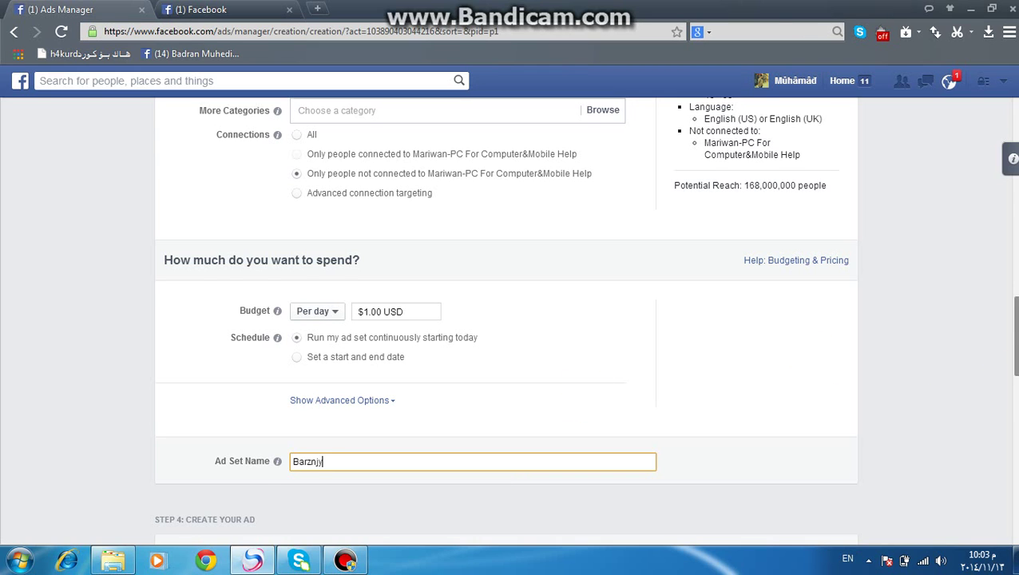
Replace the ad's text with "slaw"
{"action": "scroll", "coordinate": [1007, 359], "scroll_direction": "down", "scroll_amount": 2}
{"action": "scroll", "coordinate": [1007, 399], "scroll_direction": "down", "scroll_amount": 4}
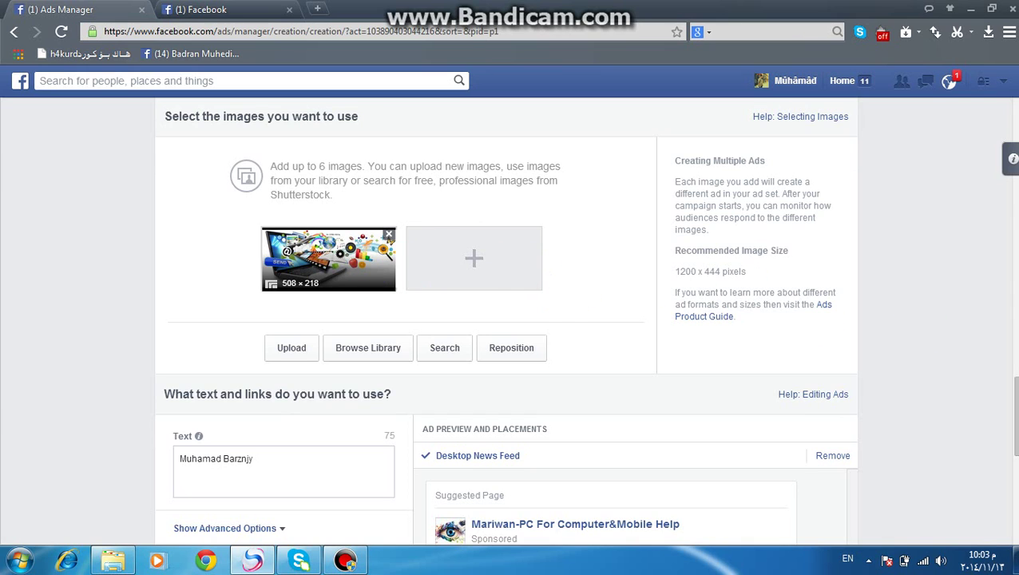
{"action": "left_click_drag", "start_coordinate": [1013, 415], "coordinate": [1013, 414]}
{"action": "scroll", "coordinate": [1013, 414], "scroll_direction": "down", "scroll_amount": 5}
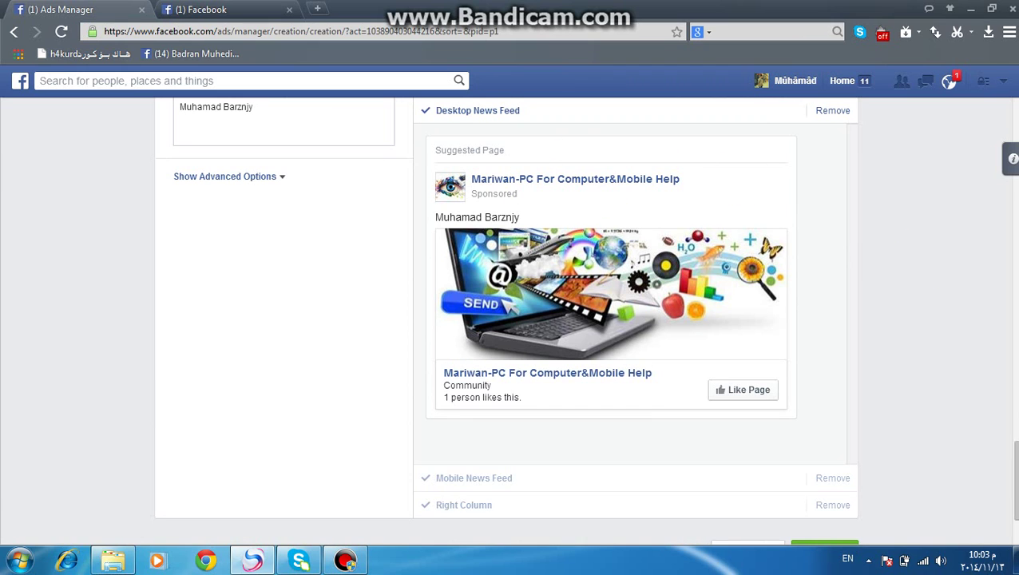
{"action": "scroll", "coordinate": [1004, 459], "scroll_direction": "up", "scroll_amount": 3}
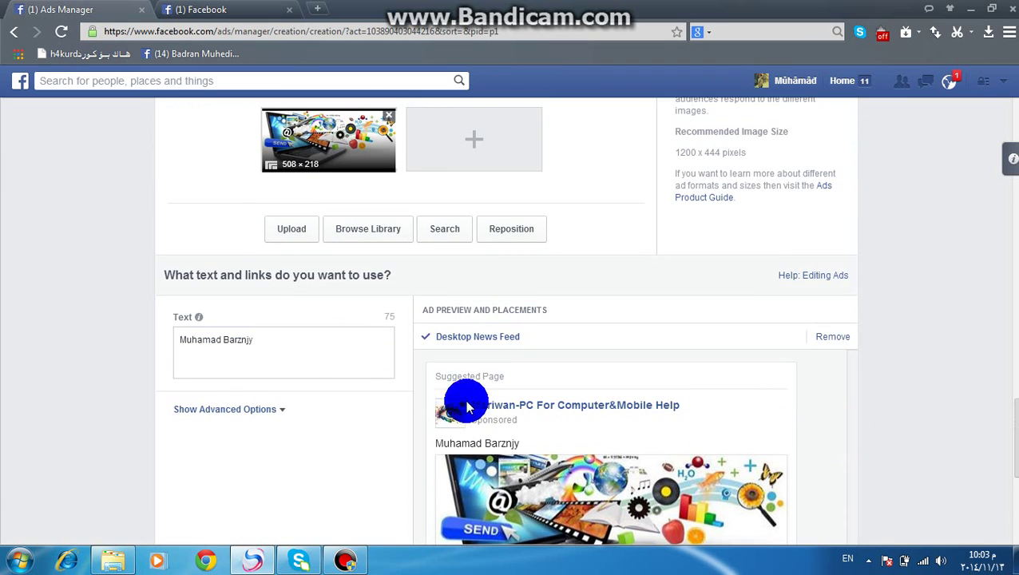
{"action": "left_click", "coordinate": [246, 348]}
{"action": "key", "text": "ctrl+a"}
{"action": "key", "text": "BackSpace"}
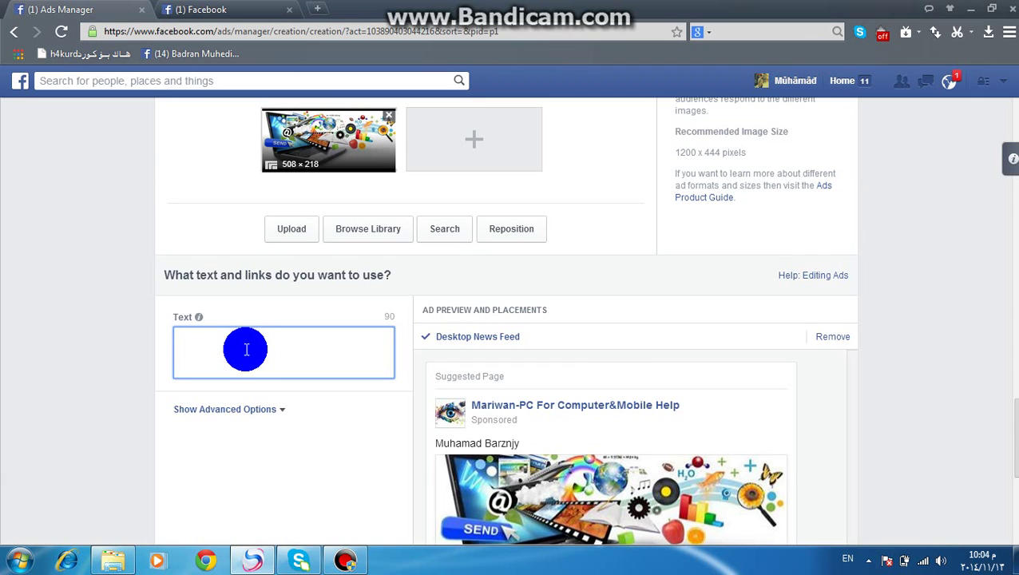
{"action": "type", "text": "slaw"}
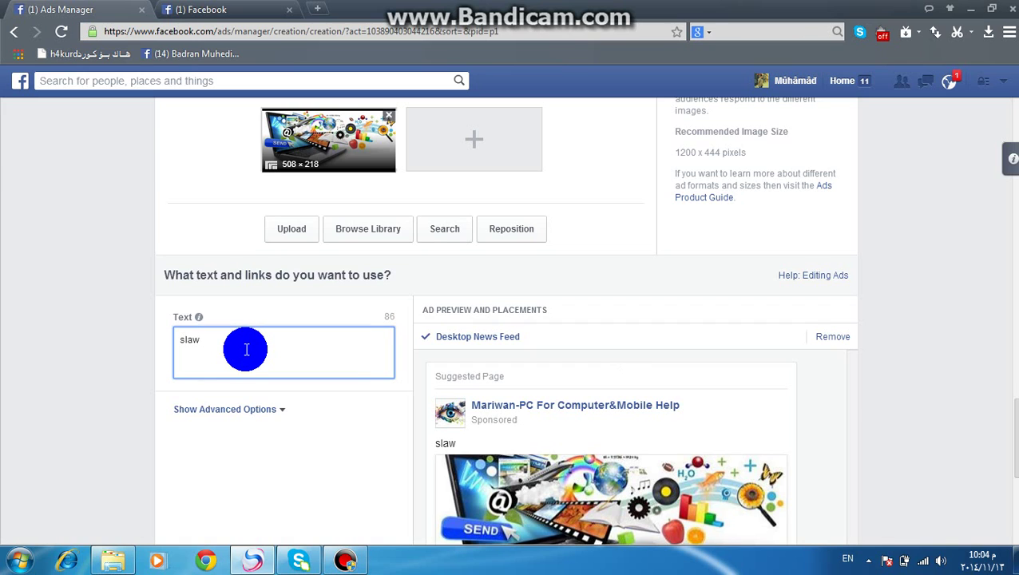
Clear the ad's text
{"action": "left_click", "coordinate": [457, 440]}
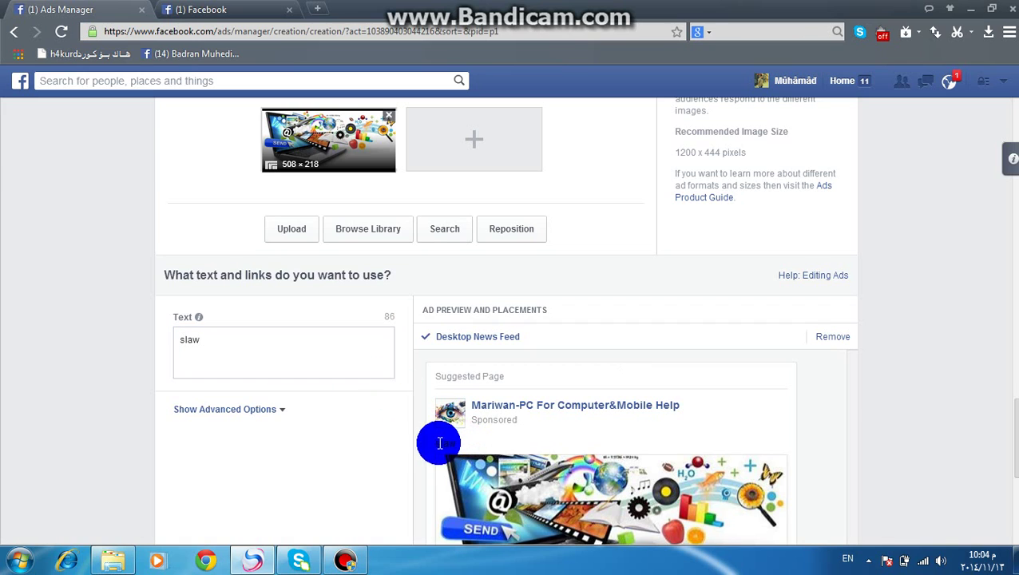
{"action": "left_click", "coordinate": [349, 345]}
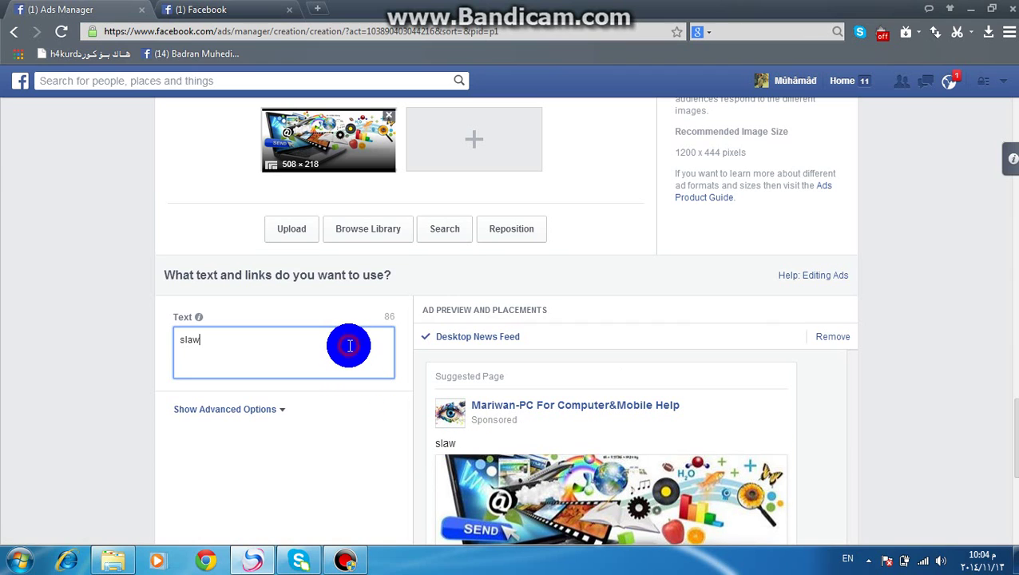
{"action": "key", "text": "BackSpace"}
{"action": "key", "text": "BackSpace"}
{"action": "key", "text": "BackSpace"}
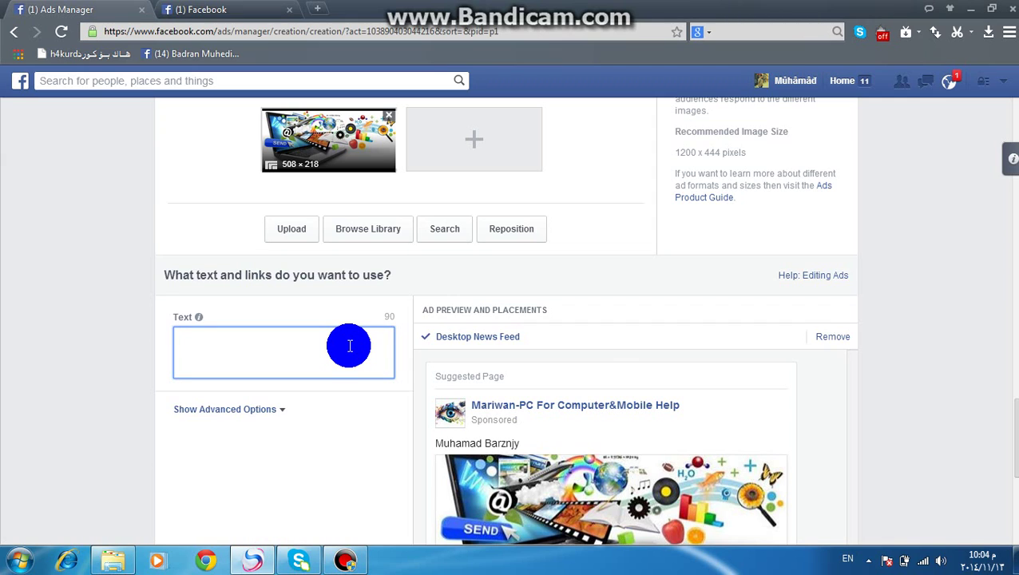
Try to place and review the ad order with the ad's text left empty
{"action": "scroll", "coordinate": [1013, 436], "scroll_direction": "down", "scroll_amount": 1}
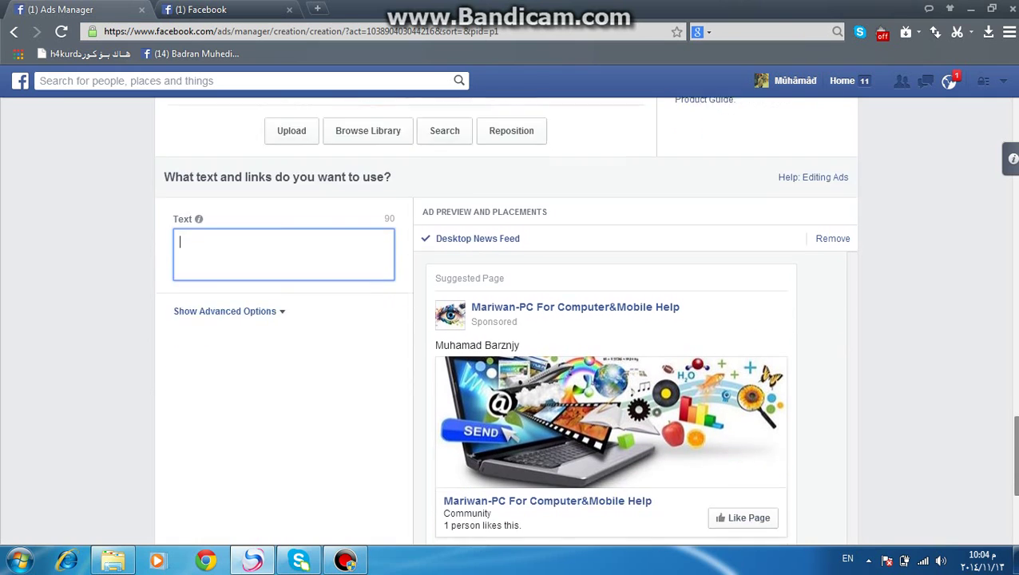
{"action": "scroll", "coordinate": [1003, 479], "scroll_direction": "down", "scroll_amount": 3}
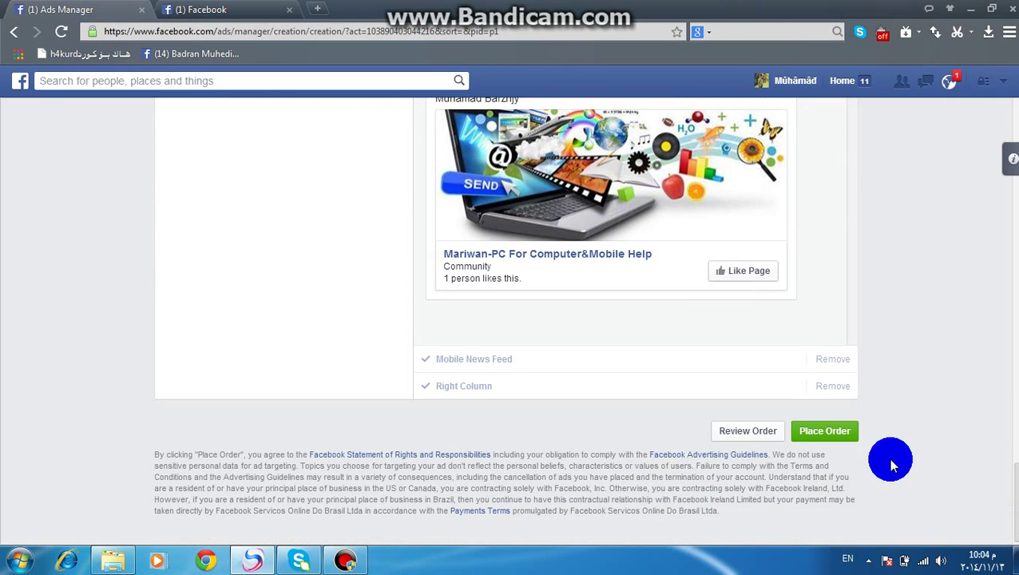
{"action": "left_click", "coordinate": [850, 438]}
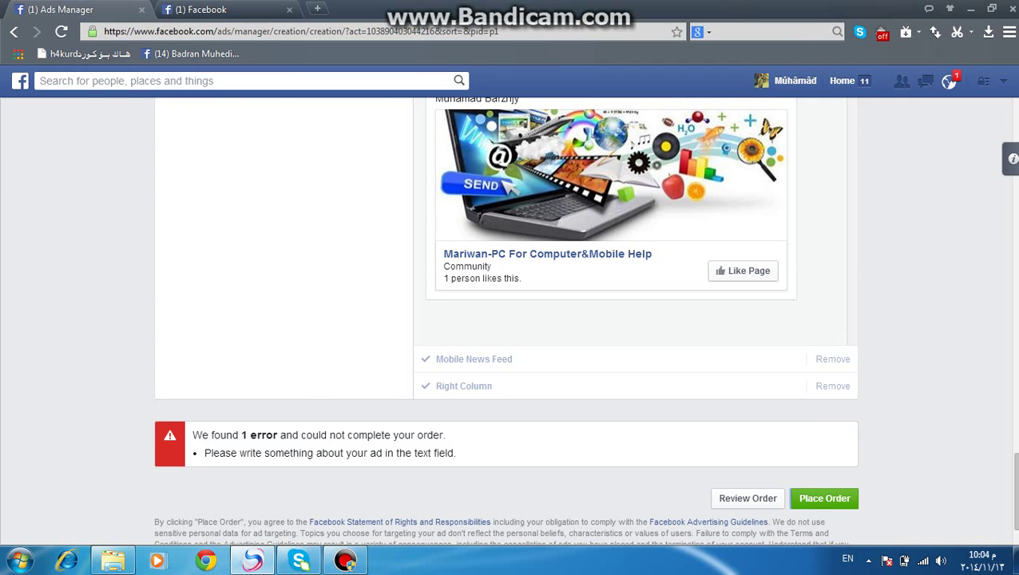
{"action": "left_click_drag", "start_coordinate": [1014, 503], "coordinate": [964, 522]}
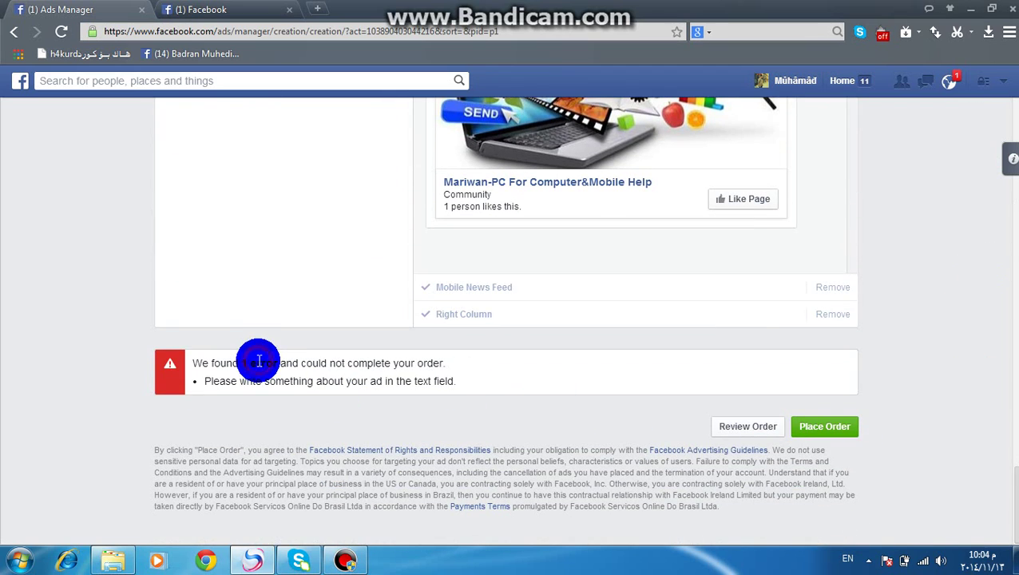
{"action": "left_click", "coordinate": [772, 436]}
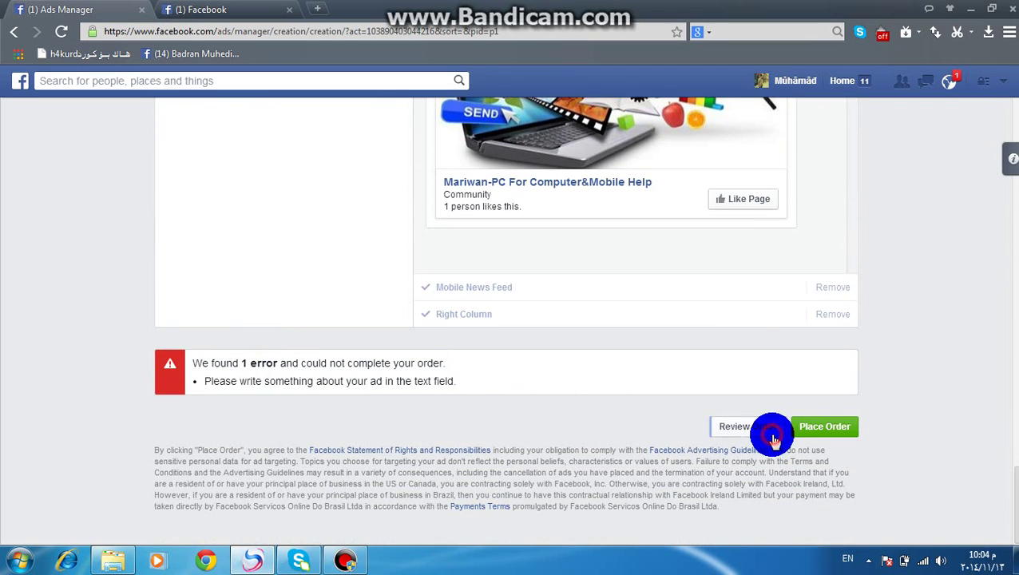
{"action": "left_click", "coordinate": [846, 434]}
Enter "MHD Kurdish" as the ad's text
{"action": "mouse_move", "coordinate": [1014, 435]}
{"action": "left_mouse_down"}
{"action": "mouse_move", "coordinate": [1013, 389]}
{"action": "mouse_move", "coordinate": [1013, 461]}
{"action": "left_mouse_up"}
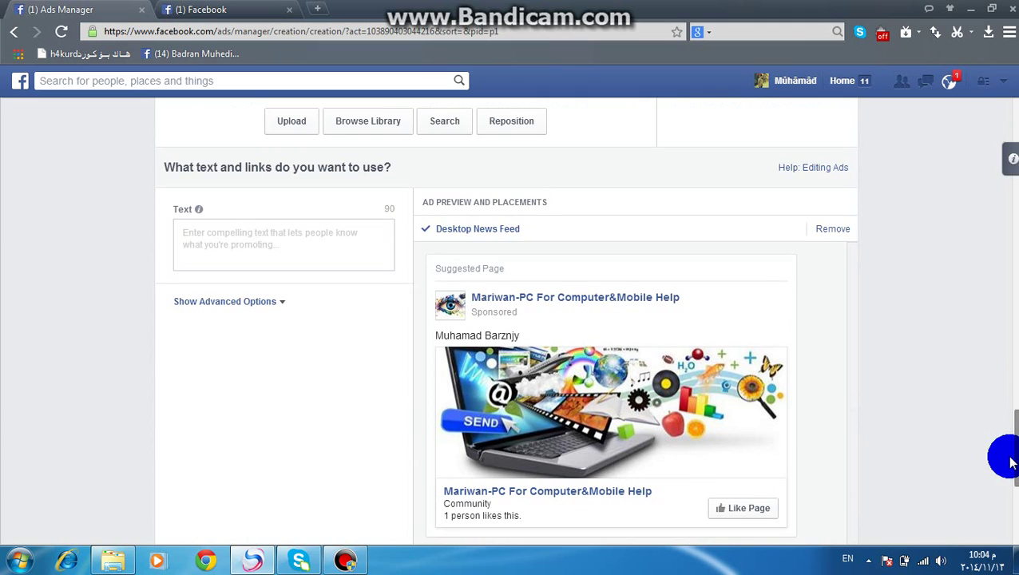
{"action": "left_click", "coordinate": [326, 252]}
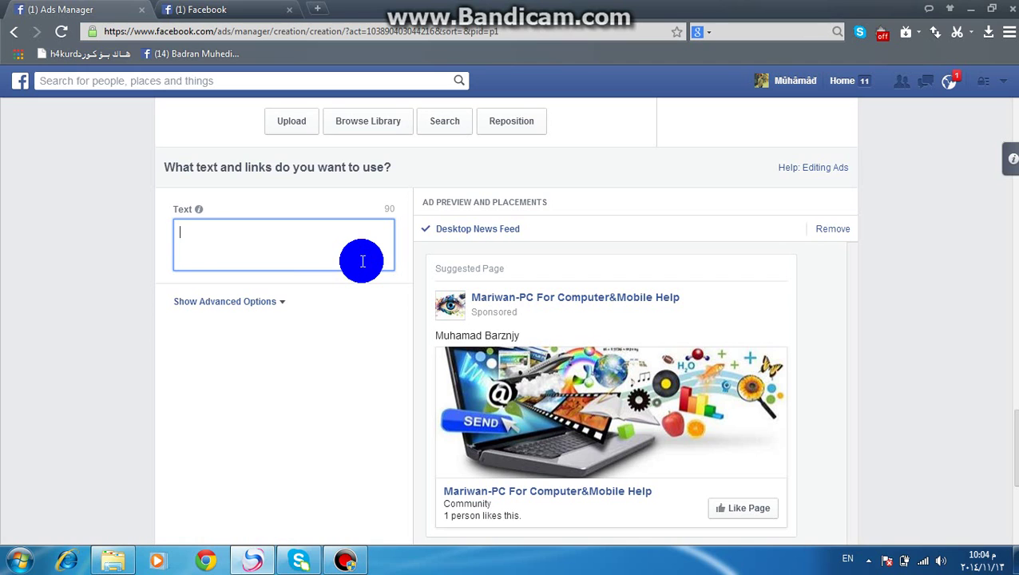
{"action": "left_click", "coordinate": [519, 335]}
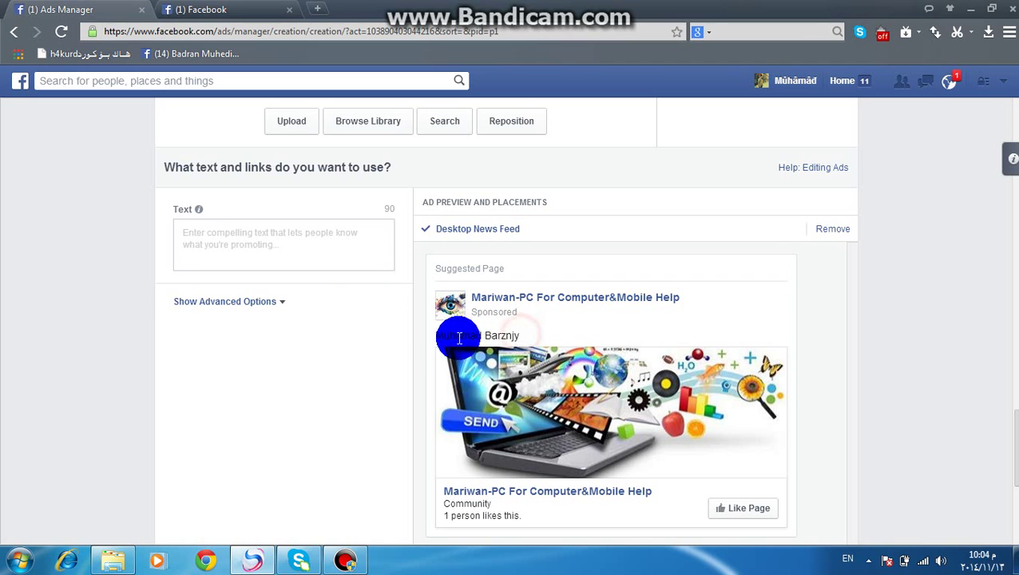
{"action": "left_click", "coordinate": [320, 235]}
{"action": "type", "text": "MHD "}
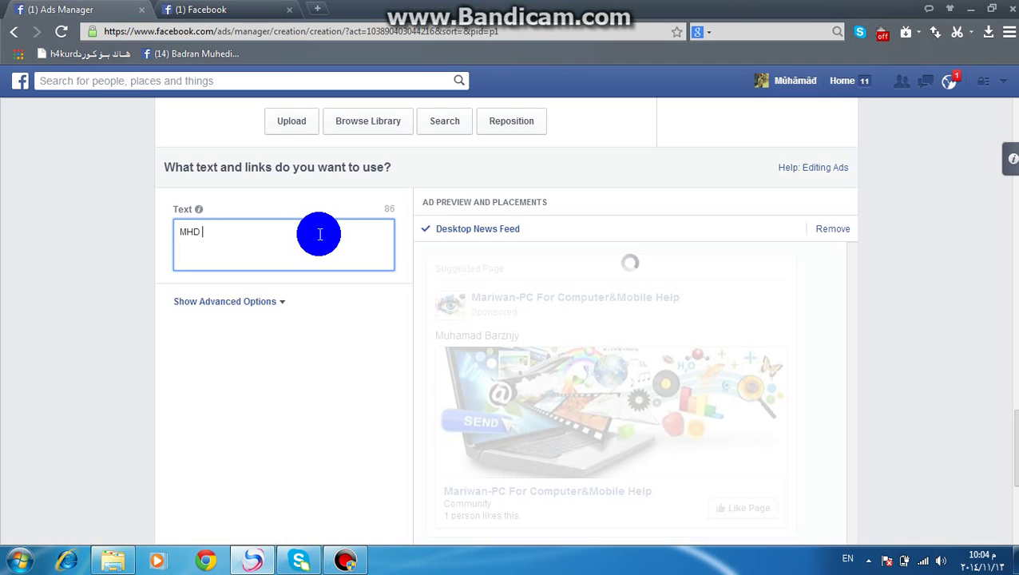
{"action": "type", "text": "Kurdish"}
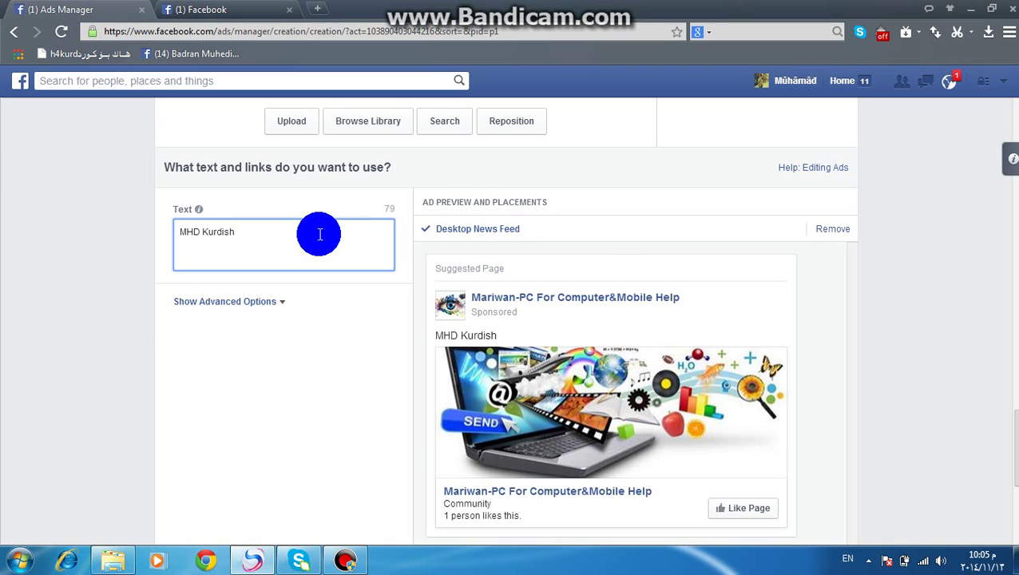
Place the ad order and choose Credit or Debit Card as the payment method
{"action": "scroll", "coordinate": [1003, 355], "scroll_direction": "down", "scroll_amount": 3}
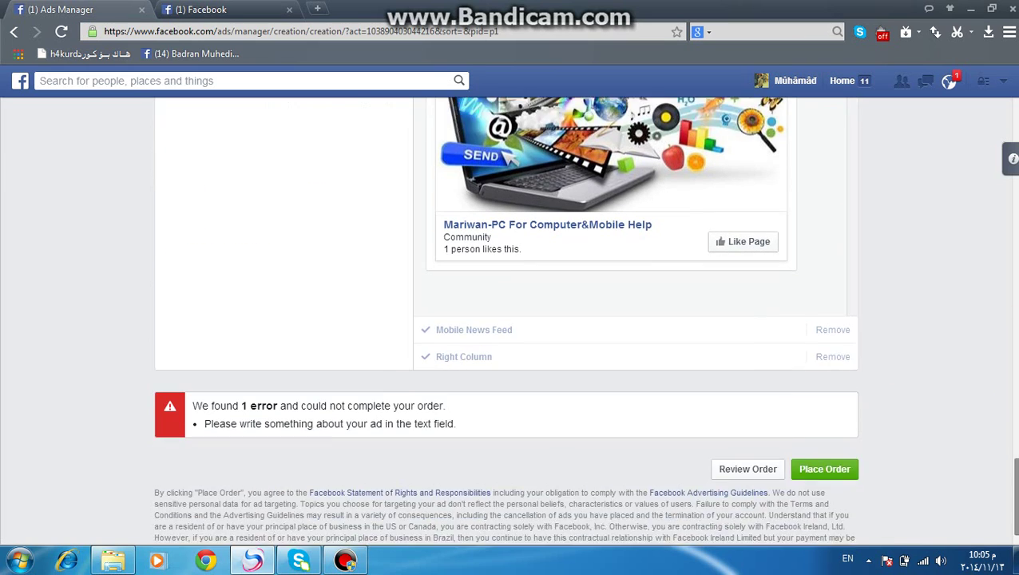
{"action": "scroll", "coordinate": [866, 480], "scroll_direction": "down", "scroll_amount": 1}
{"action": "left_click", "coordinate": [831, 429]}
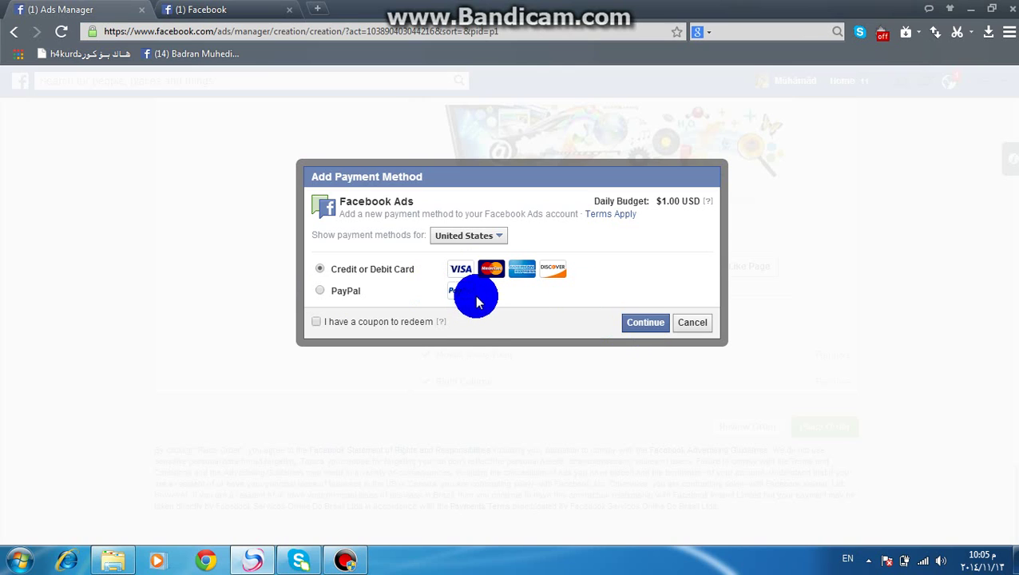
{"action": "left_click", "coordinate": [322, 272]}
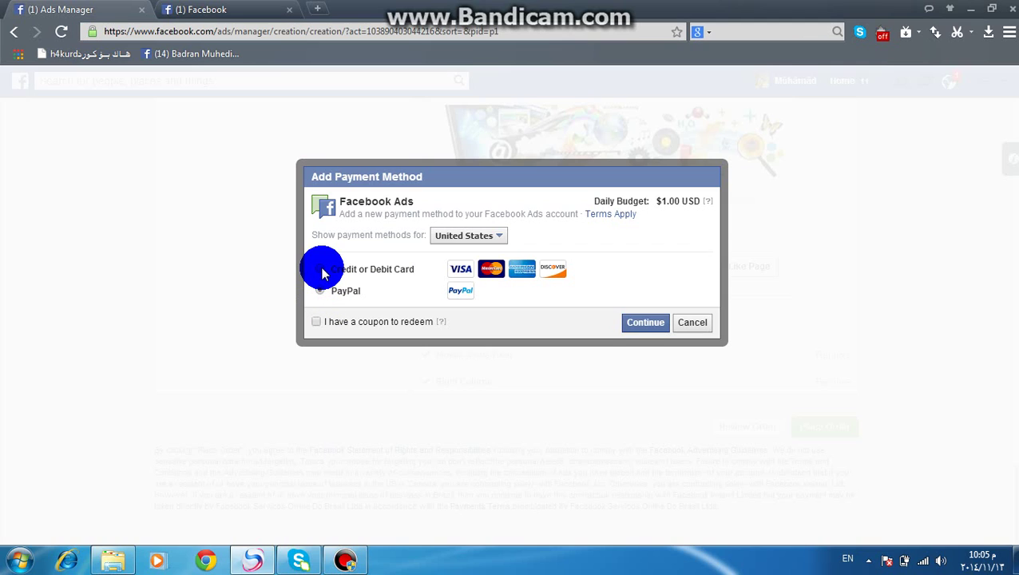